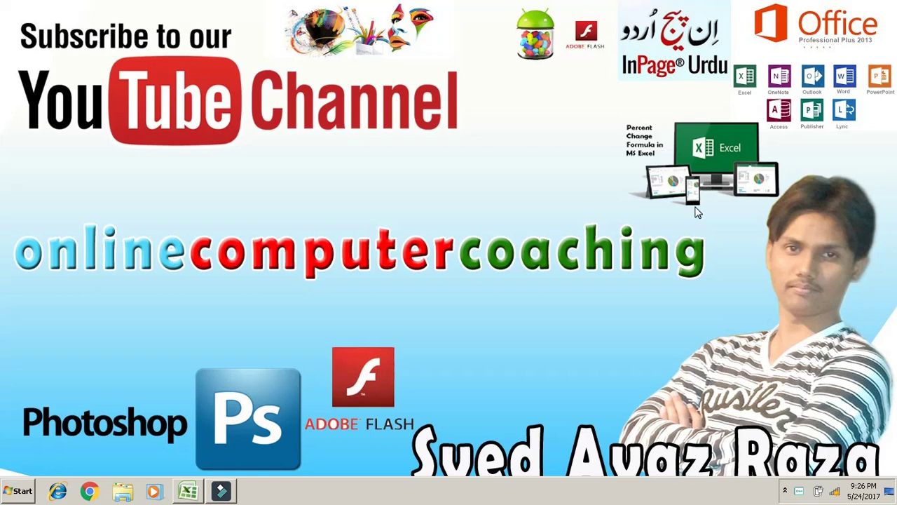
# Restore the blank Book1 Excel window from the taskbar
pyautogui.click(200, 491)
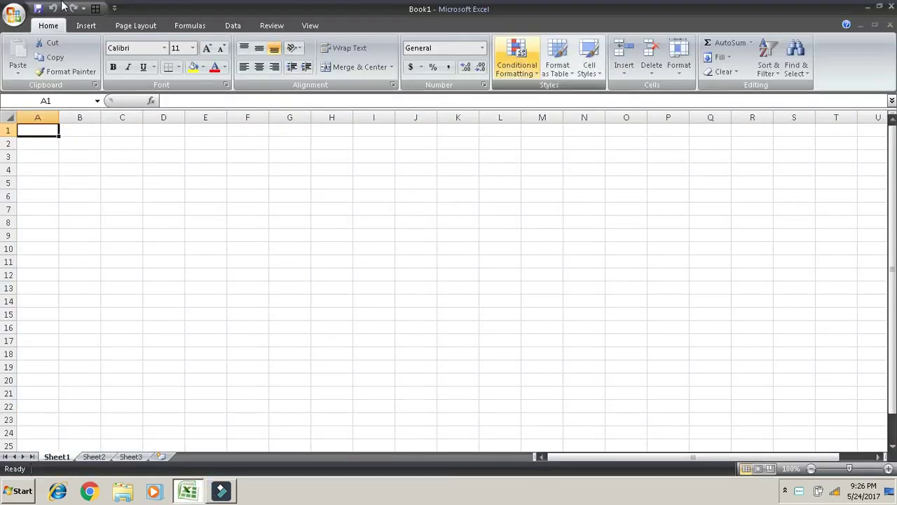
# Zoom the empty sheet in to 150% and select cell A1
pyautogui.click(114, 155)
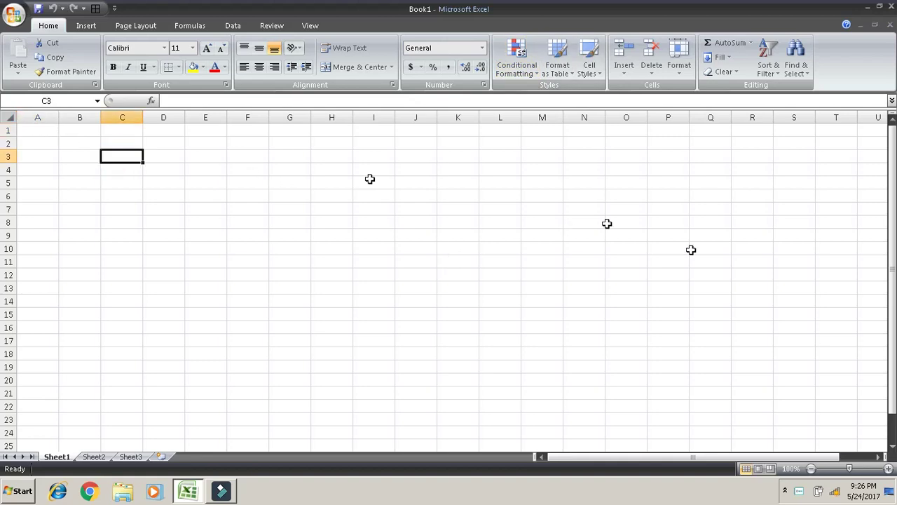
pyautogui.click(888, 469)
pyautogui.click(887, 468)
pyautogui.click(888, 469)
pyautogui.click(888, 469)
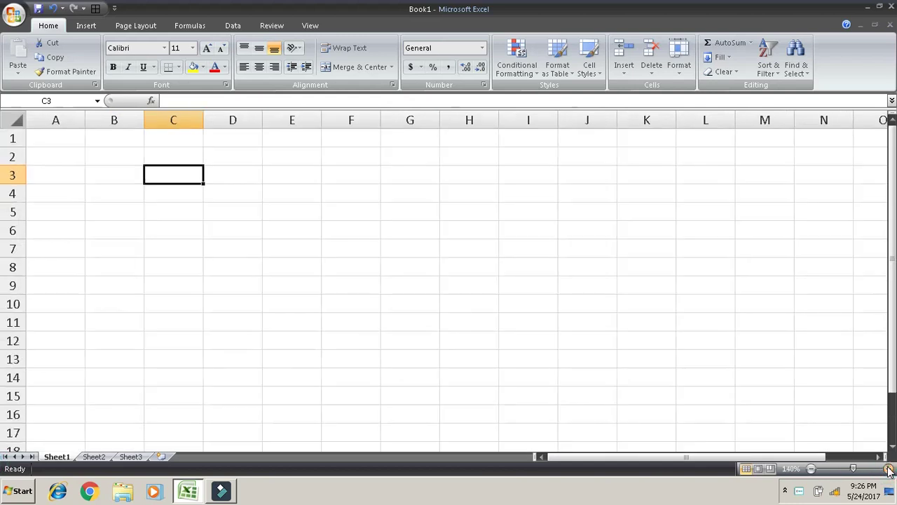
pyautogui.click(888, 469)
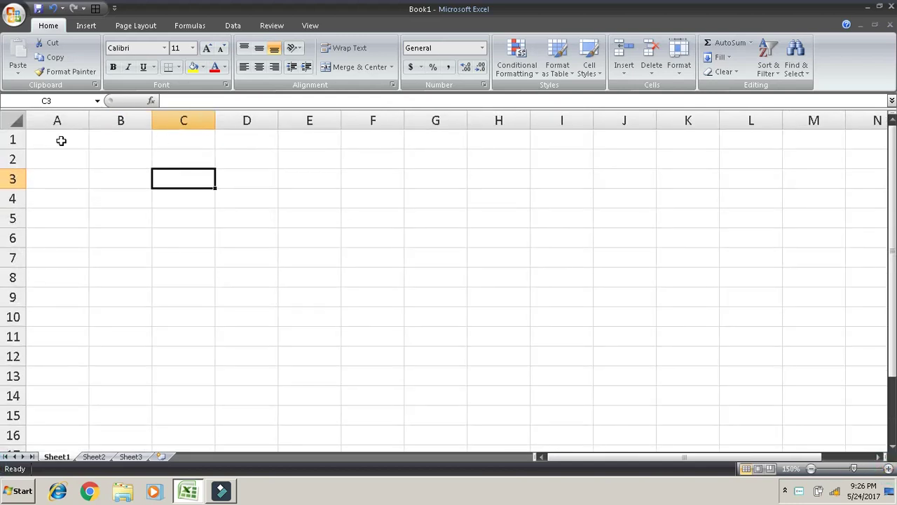
pyautogui.click(46, 141)
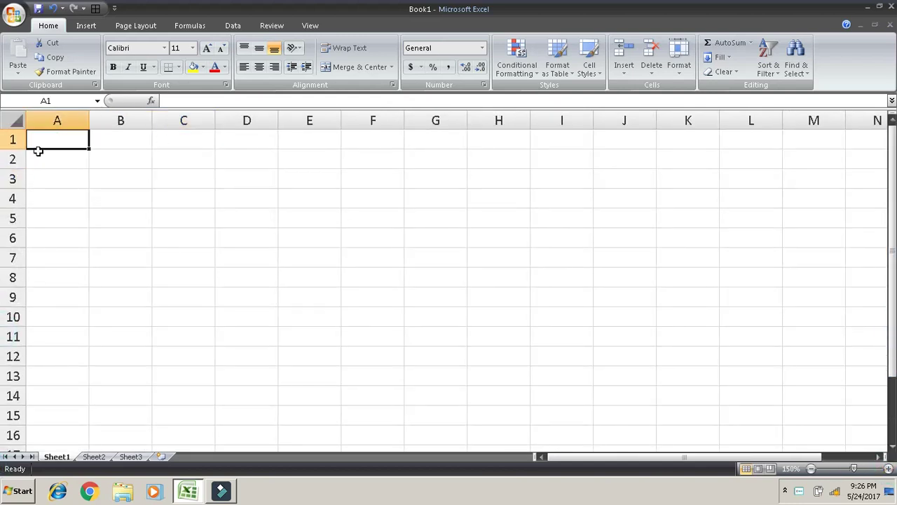
pyautogui.click(104, 167)
pyautogui.click(74, 135)
# Enter the title ABC STATIONARY COMPANY in cell A1
pyautogui.write('stat')
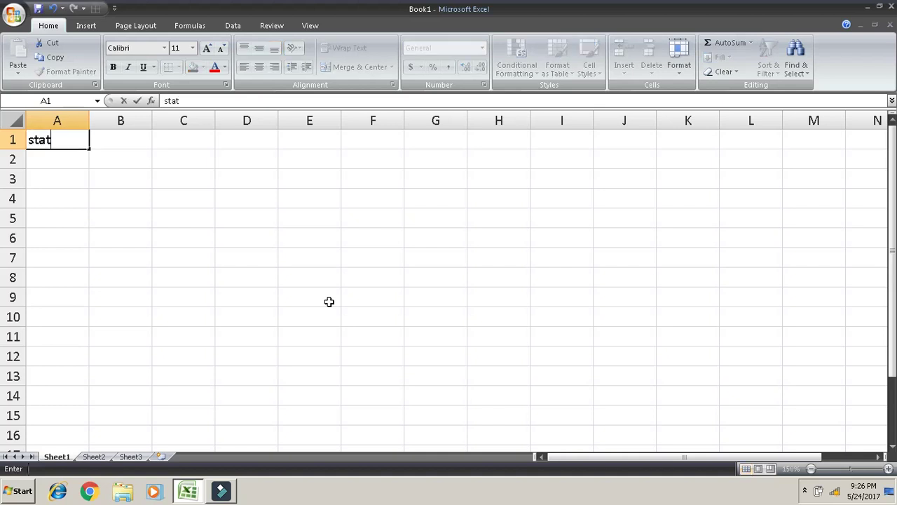
pyautogui.press('BackSpace')
pyautogui.press('BackSpace')
pyautogui.press('BackSpace')
pyautogui.press('BackSpace')
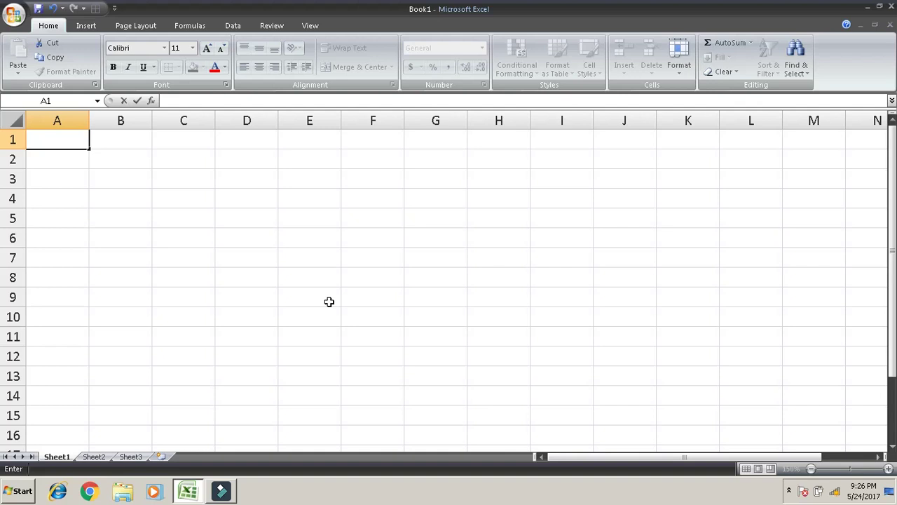
pyautogui.write('STA')
pyautogui.write('TIONARY ')
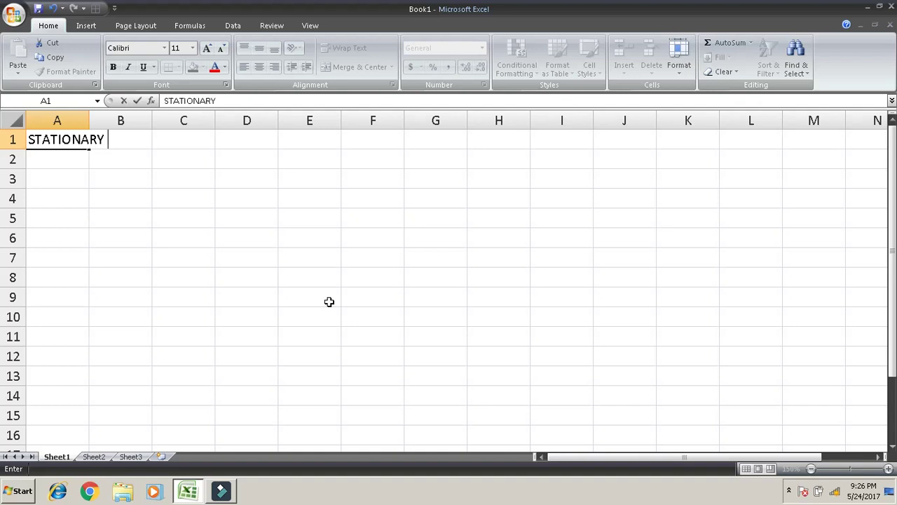
pyautogui.write('COM')
pyautogui.write('PANY')
pyautogui.press('Return')
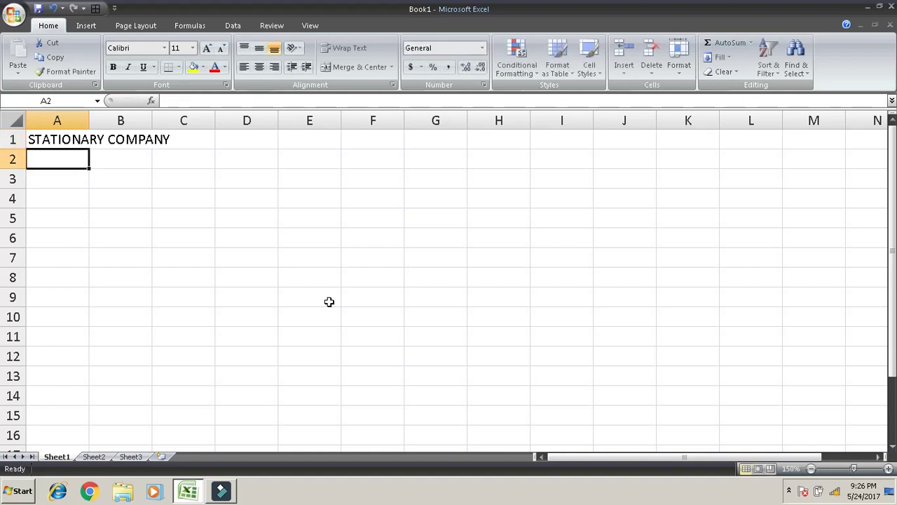
pyautogui.press('Up')
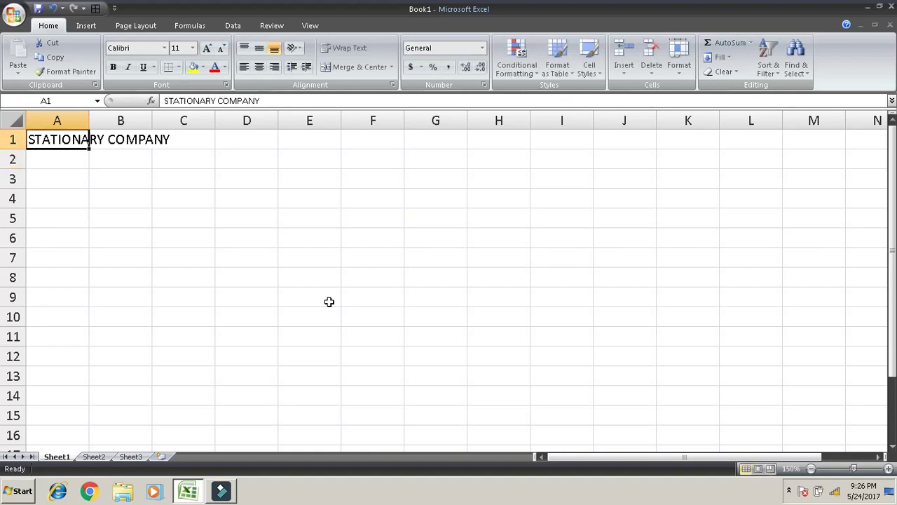
pyautogui.press('F2')
pyautogui.press('Left')
pyautogui.press('Left')
pyautogui.press('Left')
pyautogui.press('Left')
pyautogui.press('Home')
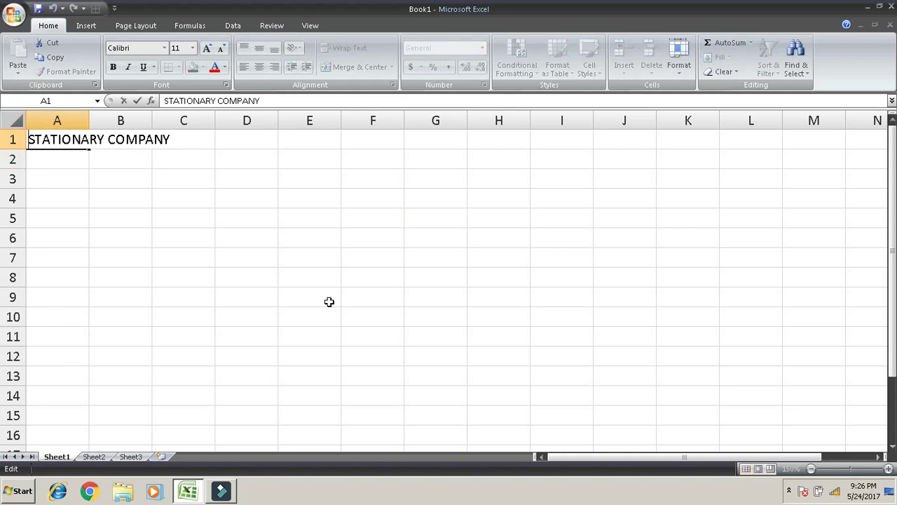
pyautogui.write('ABC')
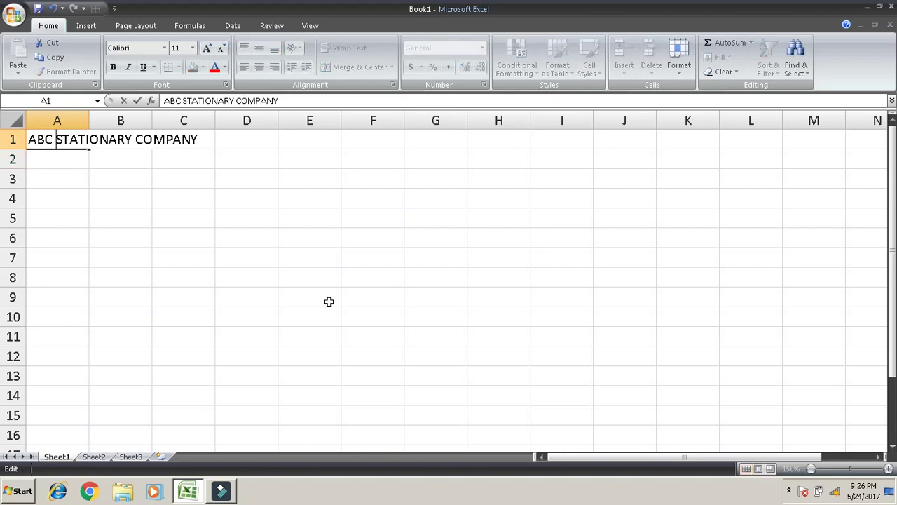
pyautogui.press('Return')
# Add PURCHASE REPORT in A2 and FOR THE MONTH OF JUNE 2017 in A3
pyautogui.write('P')
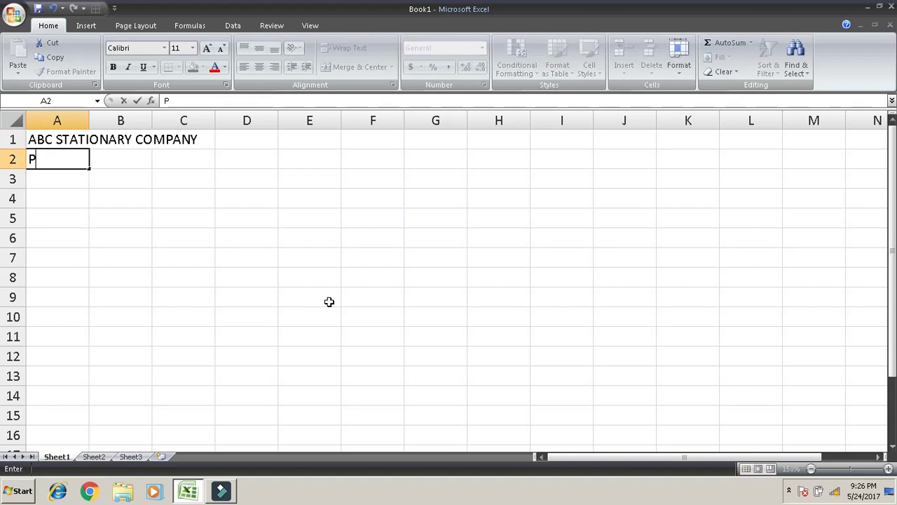
pyautogui.write('URCHASE ')
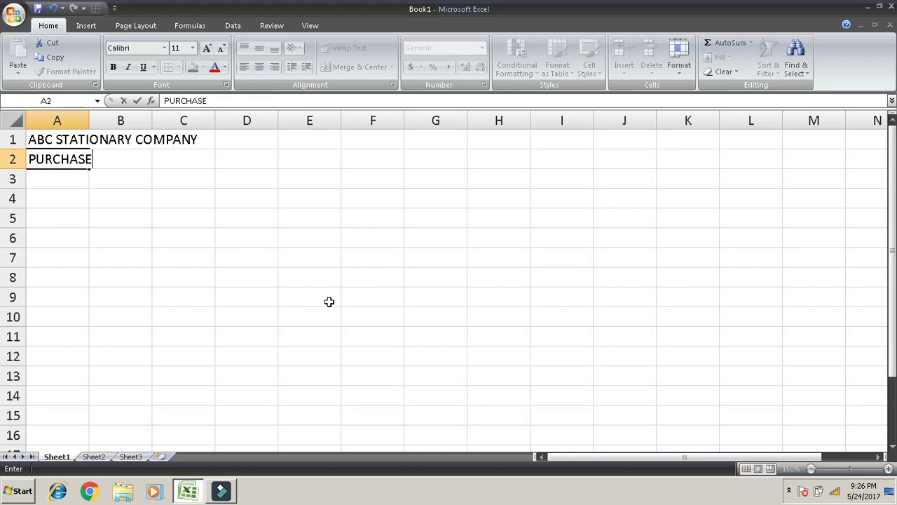
pyautogui.write('REPORT')
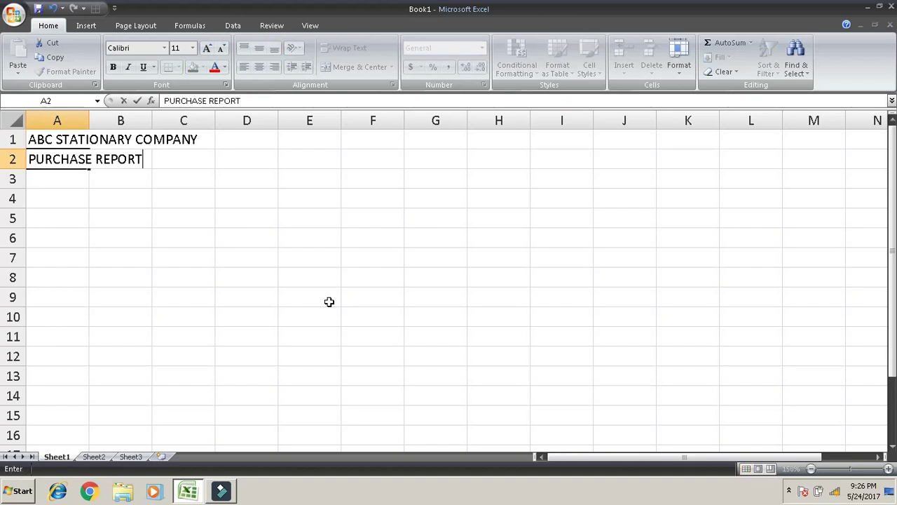
pyautogui.press('Return')
pyautogui.write('FOR ')
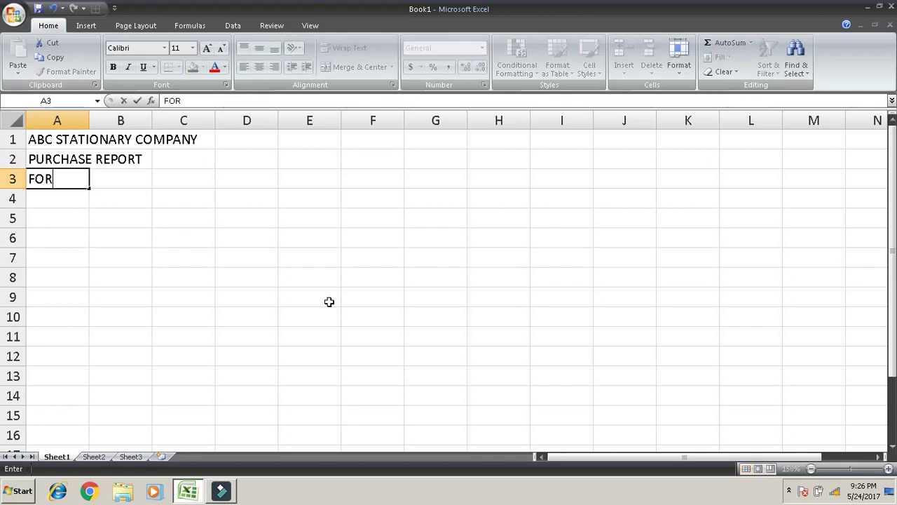
pyautogui.write('THE MON')
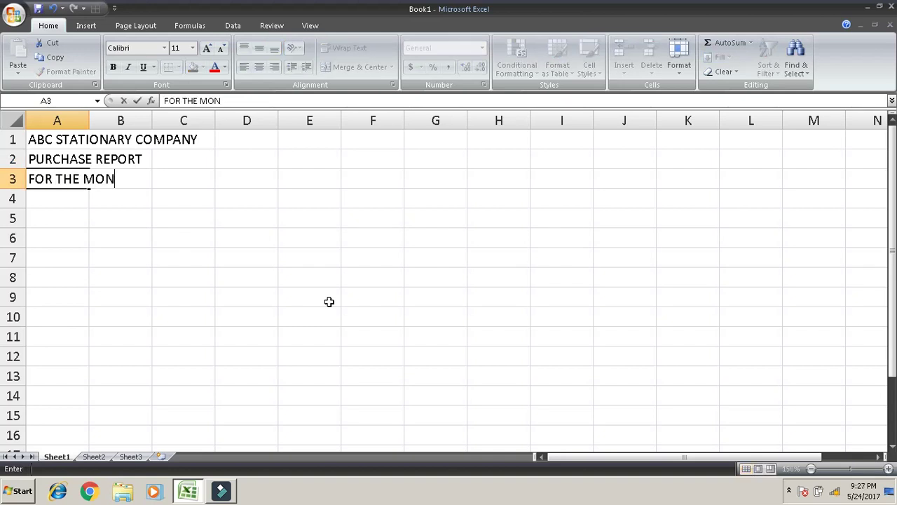
pyautogui.write('TH OF JUNE ')
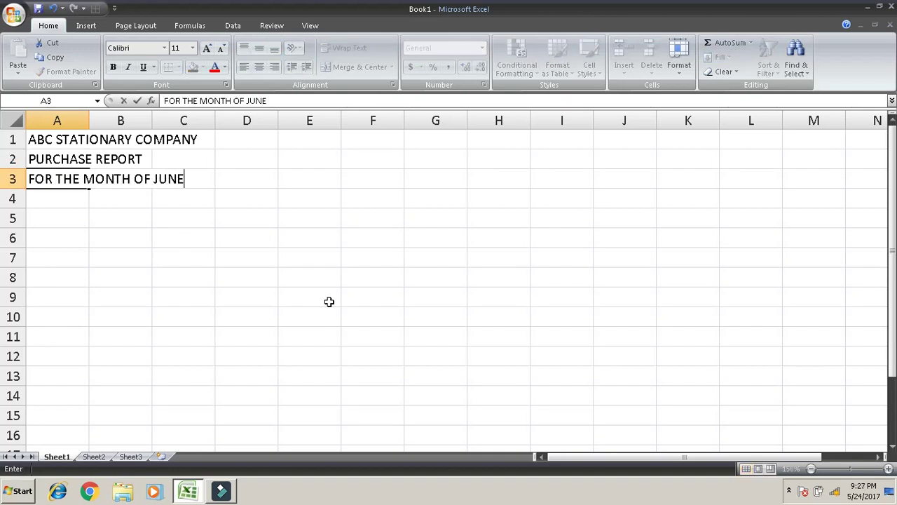
pyautogui.write('2017')
pyautogui.press('Return')
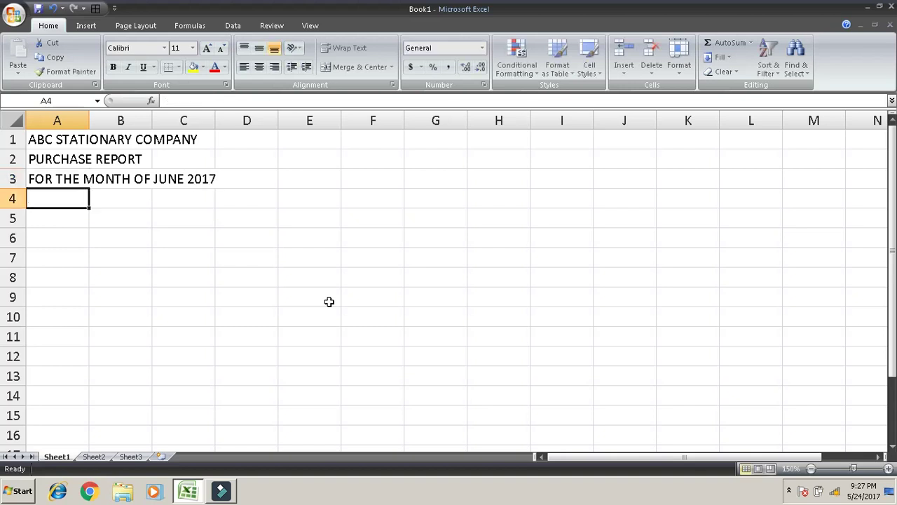
# Enter the headings S.NO., NAME OF PRODUCT and PRICE in A4:C4
pyautogui.write('S.N')
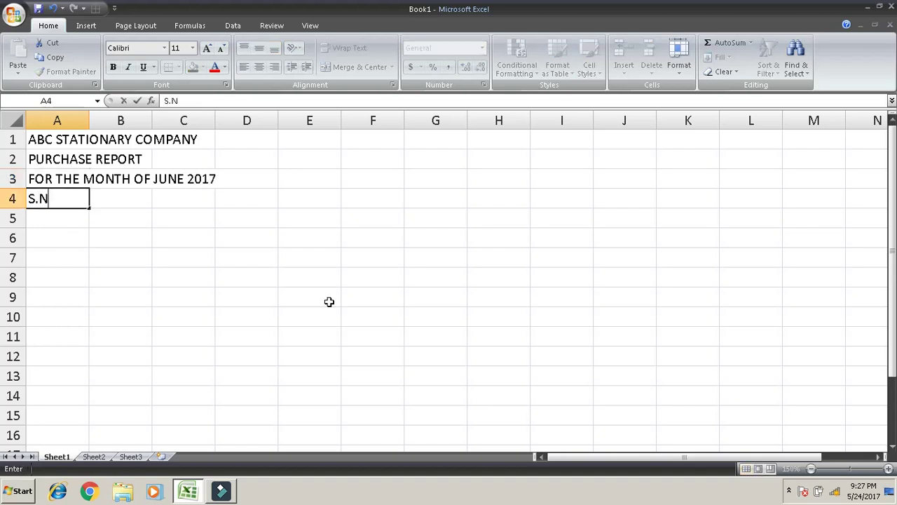
pyautogui.write('O.')
pyautogui.press('Tab')
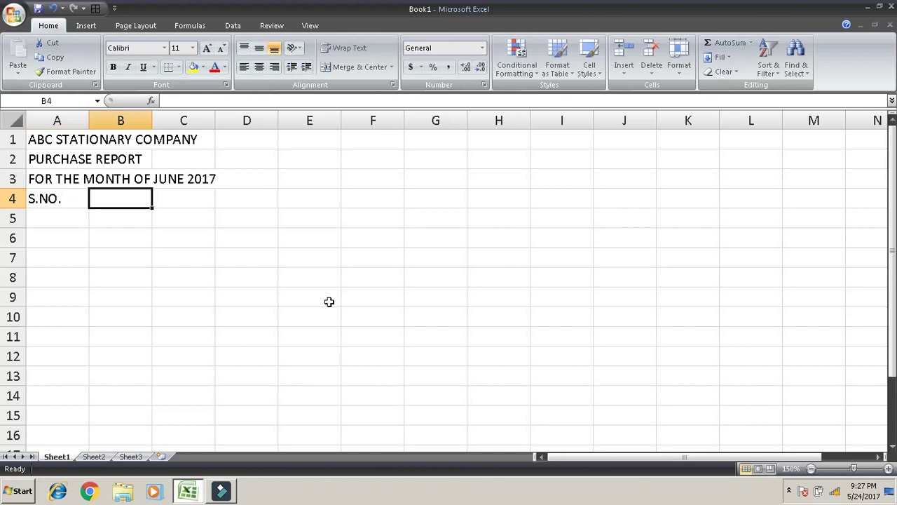
pyautogui.write('NAME OF PR')
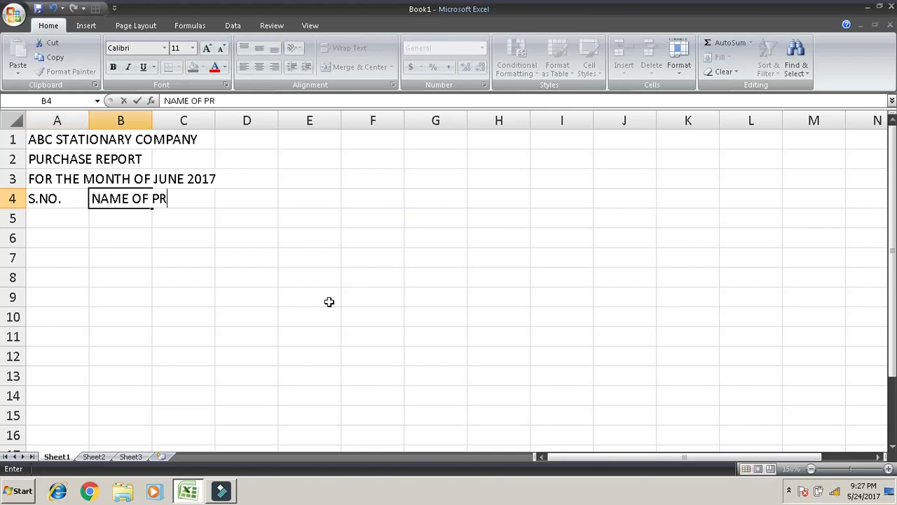
pyautogui.write('ODUCT')
pyautogui.press('Tab')
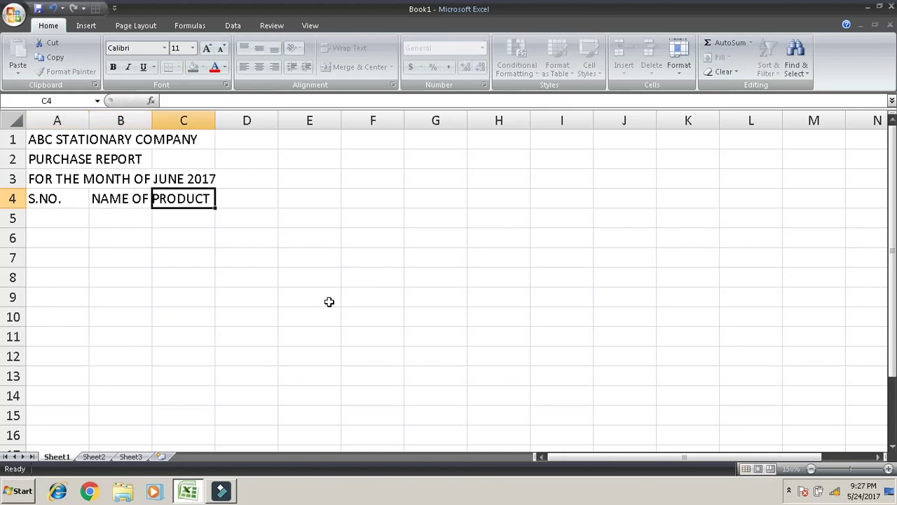
pyautogui.write('PRO')
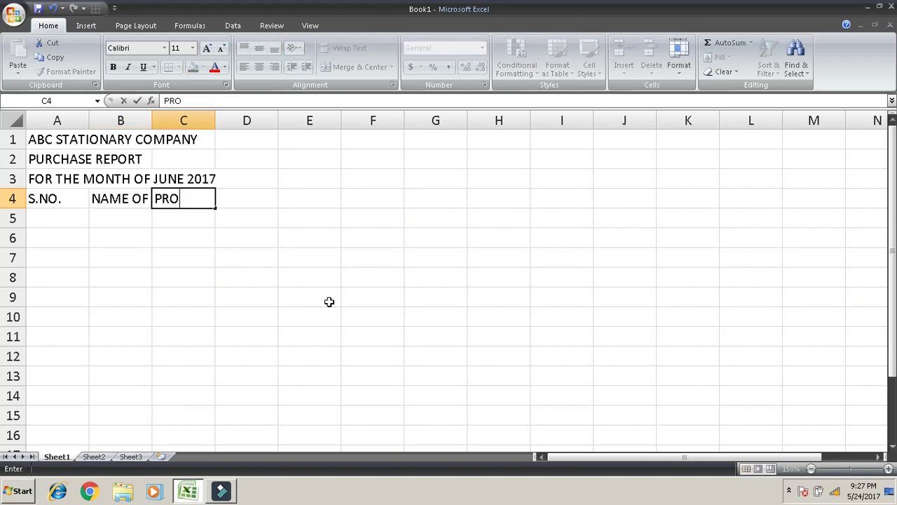
pyautogui.write('C')
pyautogui.press('BackSpace')
pyautogui.press('BackSpace')
pyautogui.write('ICE')
pyautogui.press('Tab')
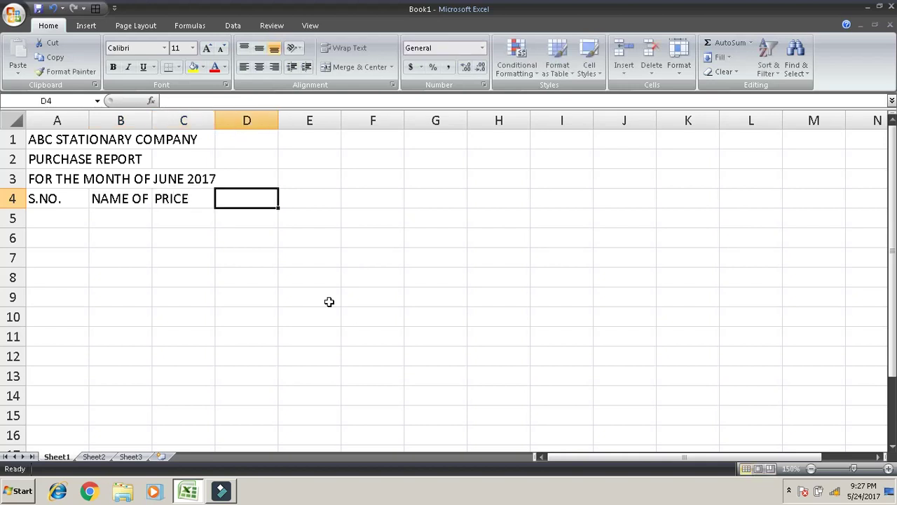
# Add the QTY and AMOUNT headings in D4 and E4
pyautogui.write('RATE')
pyautogui.press('BackSpace')
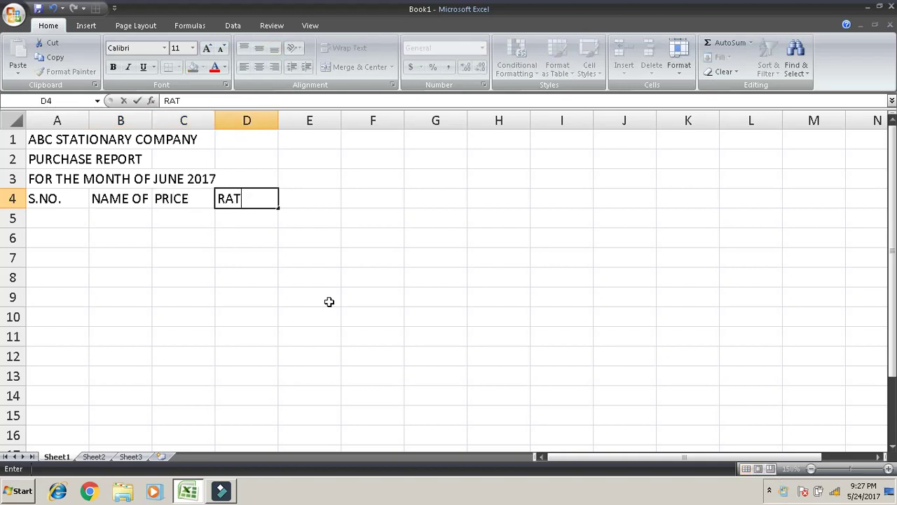
pyautogui.press('BackSpace')
pyautogui.press('BackSpace')
pyautogui.press('BackSpace')
pyautogui.write('QTY')
pyautogui.press('Tab')
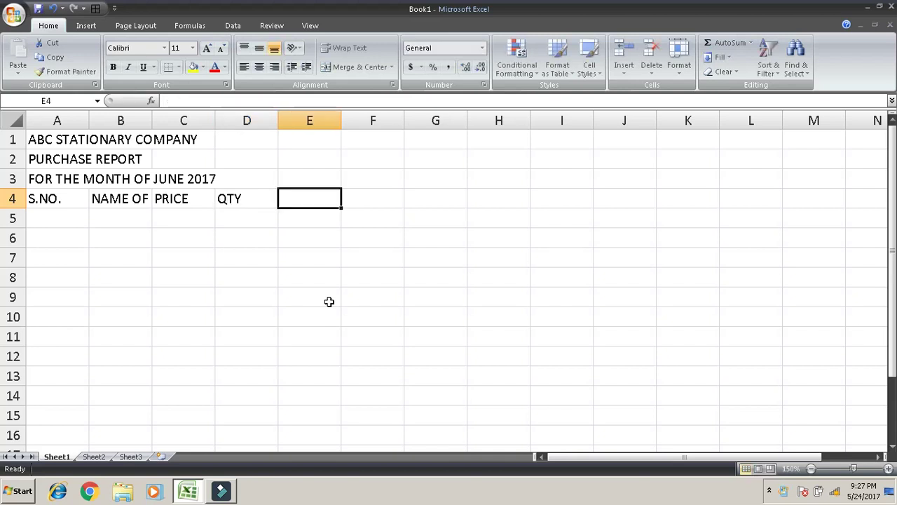
pyautogui.write('AMOUNT')
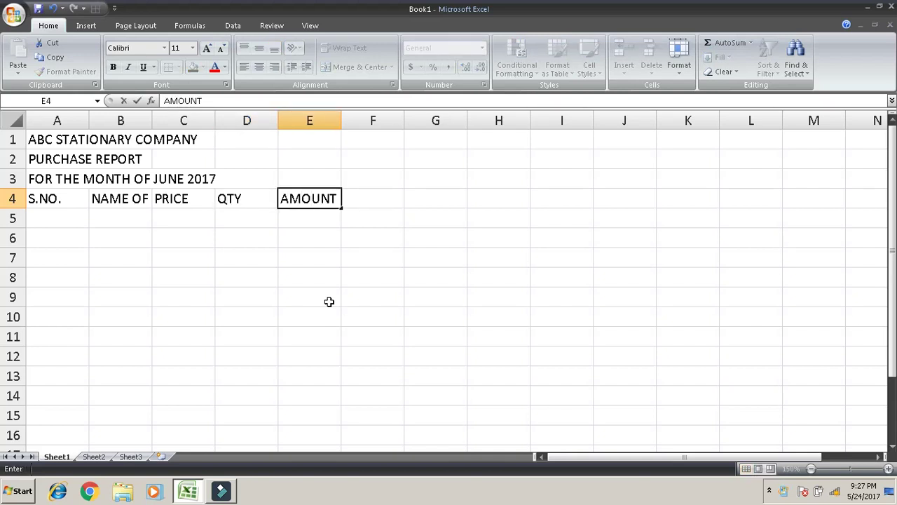
pyautogui.press('Return')
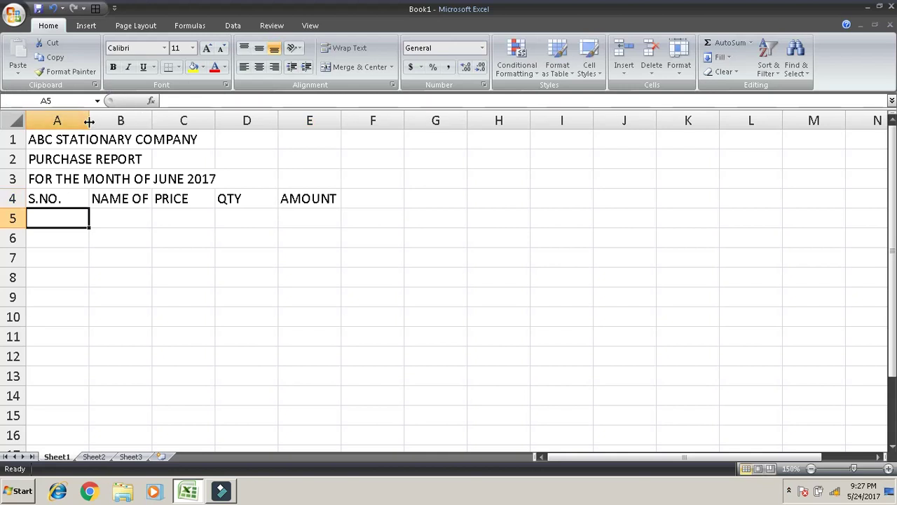
# Narrow column A, widen columns B through E, and centre PRICE, QTY and AMOUNT
pyautogui.moveTo(89, 120); pyautogui.dragTo(67, 121)
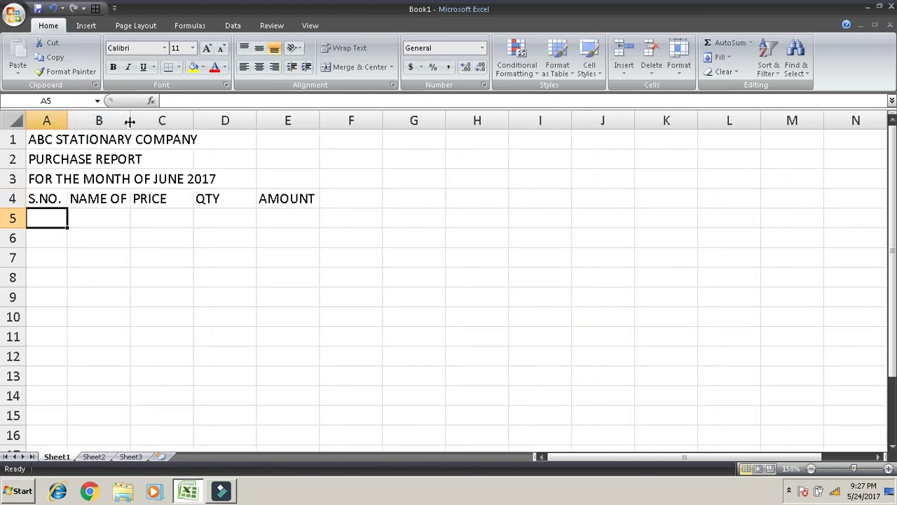
pyautogui.moveTo(130, 120); pyautogui.dragTo(366, 121)
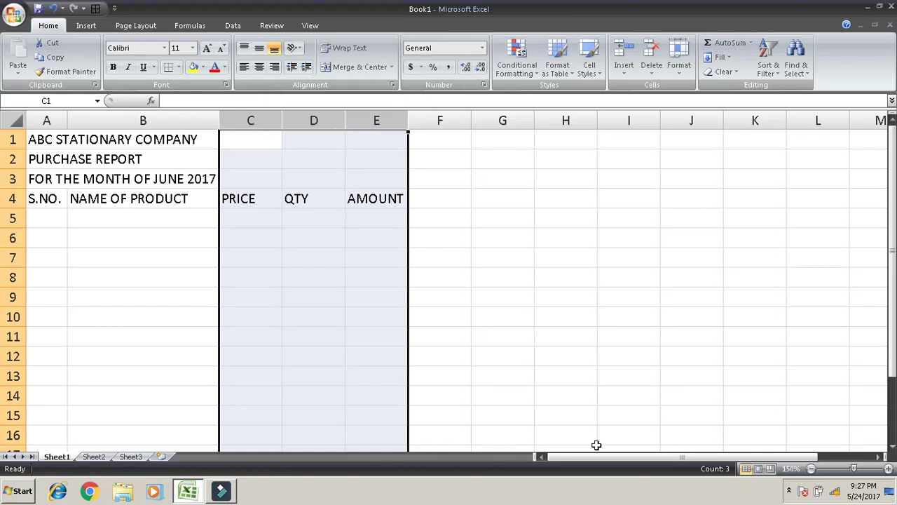
pyautogui.moveTo(345, 121); pyautogui.dragTo(357, 120)
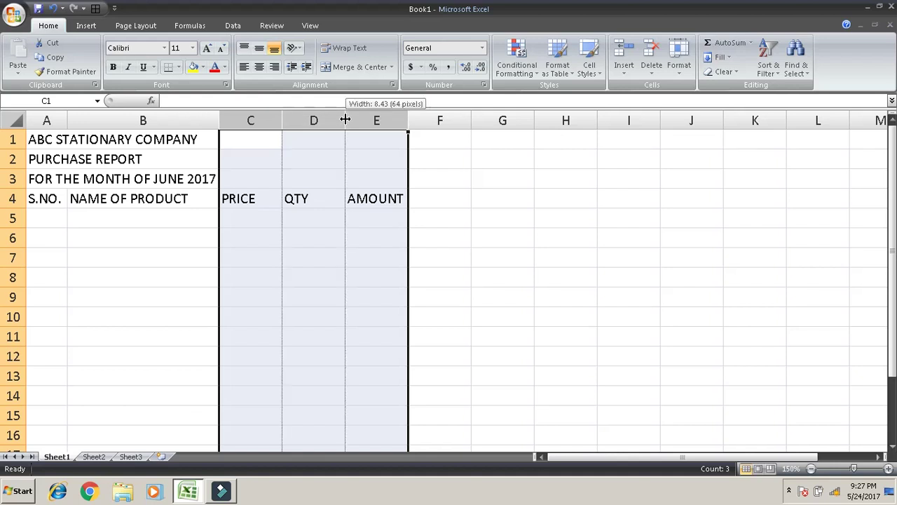
pyautogui.click(259, 67)
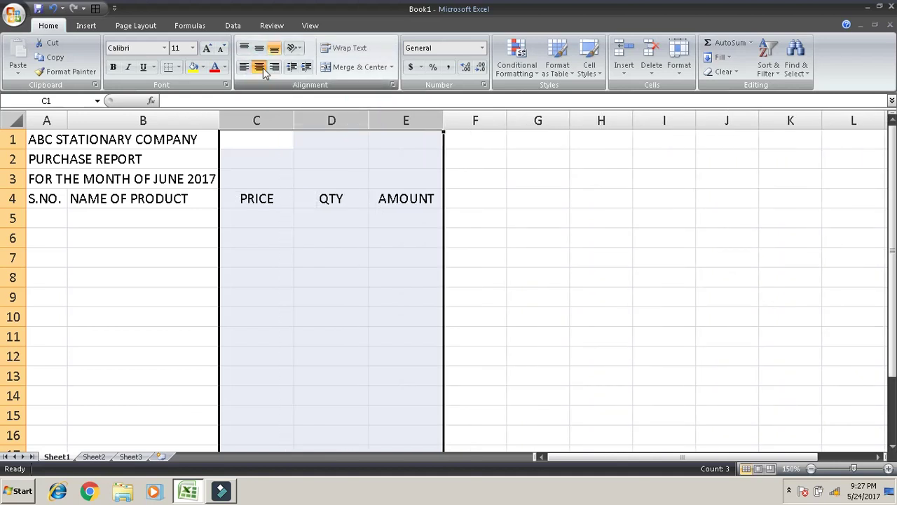
pyautogui.click(59, 215)
# Fill serial numbers 1 through 10 into A5:A14 using the fill handle
pyautogui.write('1')
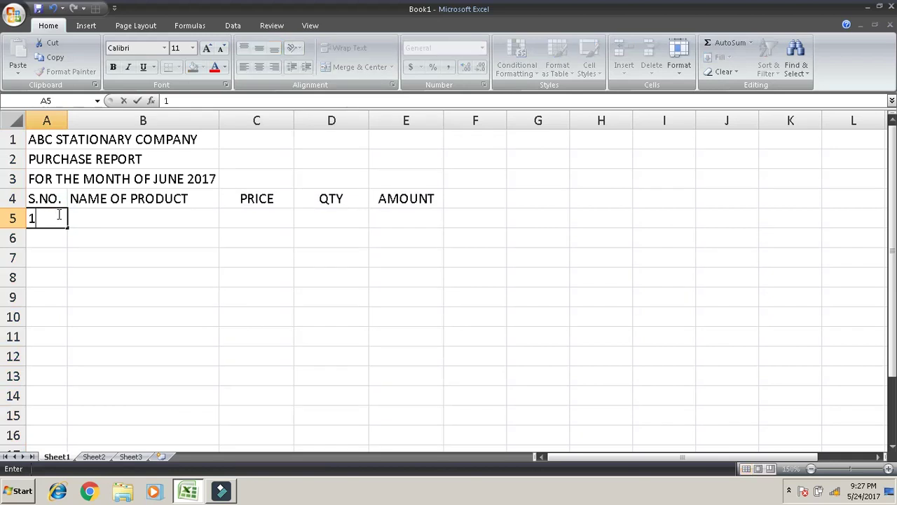
pyautogui.press('Return')
pyautogui.write('2')
pyautogui.press('Return')
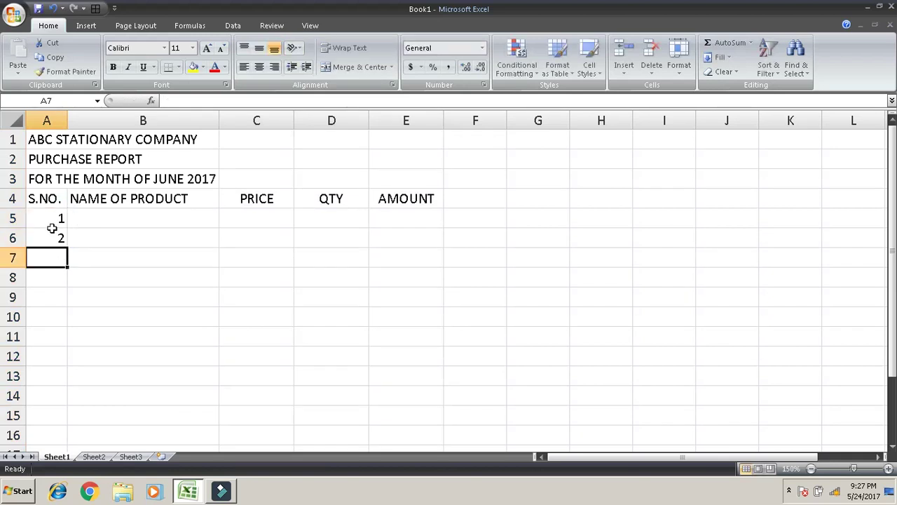
pyautogui.moveTo(56, 215); pyautogui.dragTo(57, 236)
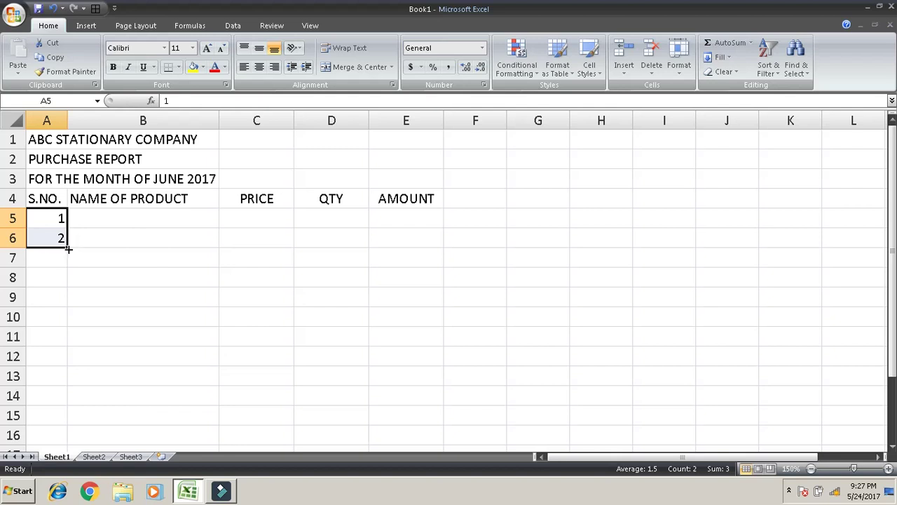
pyautogui.moveTo(68, 249); pyautogui.dragTo(68, 400)
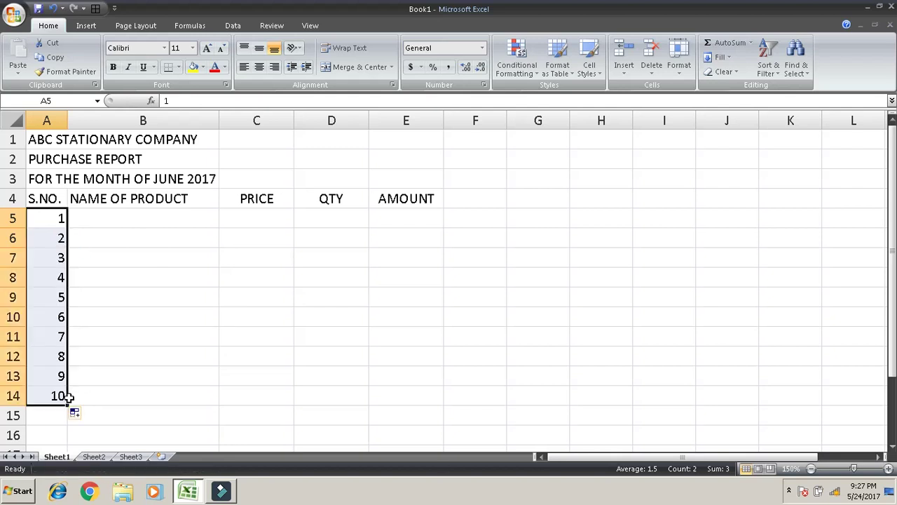
pyautogui.click(150, 214)
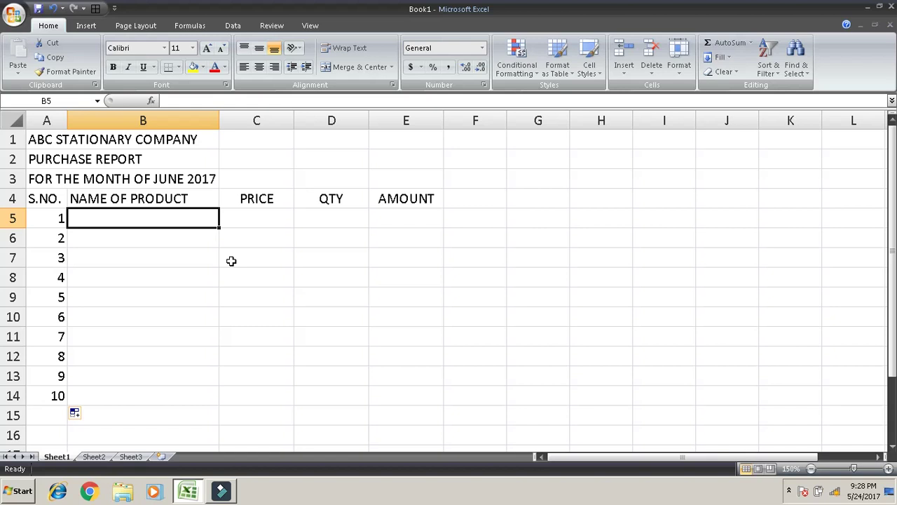
# Enter BOOK, COPY, ERASER, SHARPNER and PEN as products in B5:B9
pyautogui.write('BOOK')
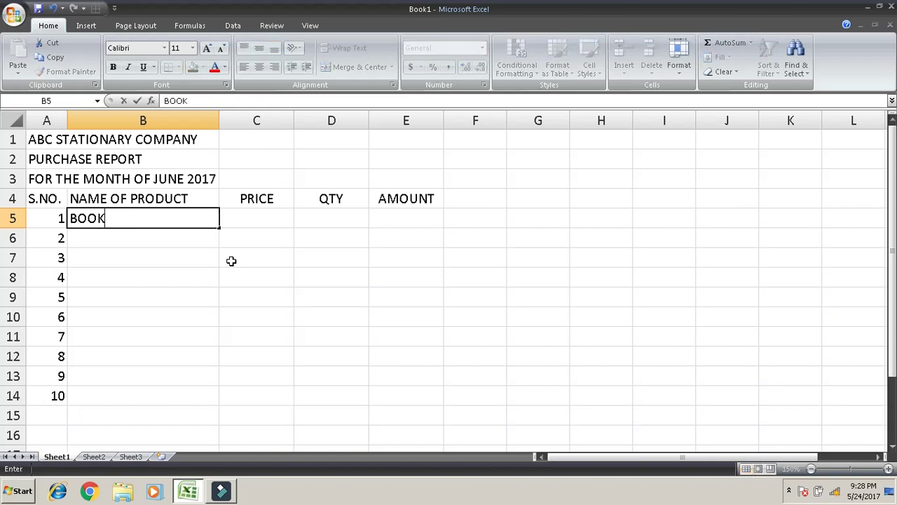
pyautogui.press('Return')
pyautogui.write('COPY')
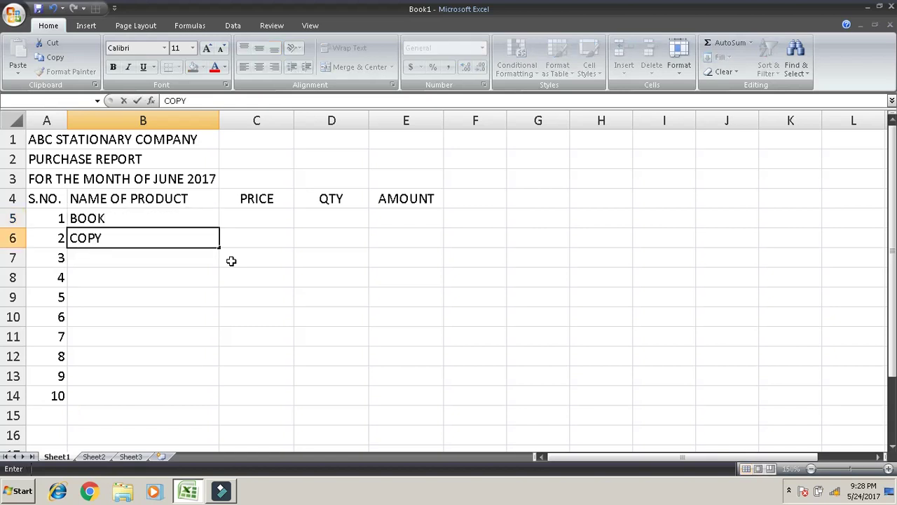
pyautogui.press('Return')
pyautogui.write('ERASER')
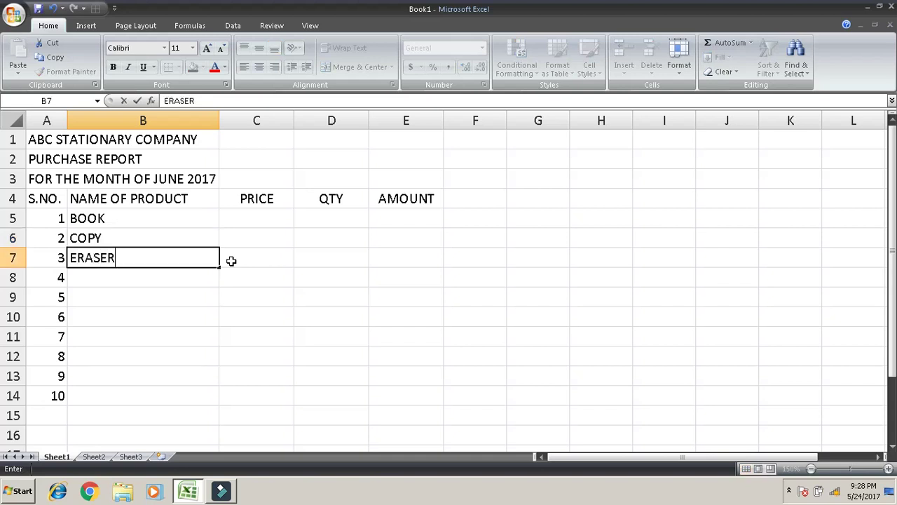
pyautogui.press('Return')
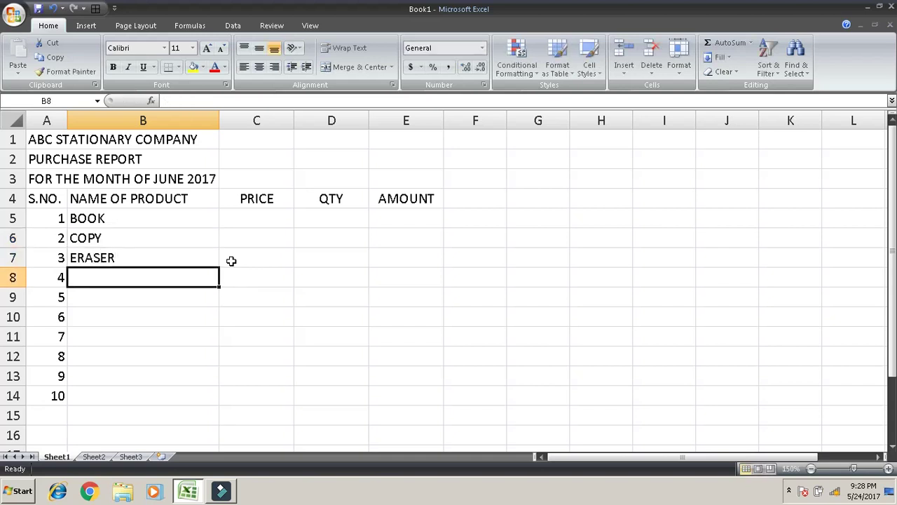
pyautogui.write('SHARP')
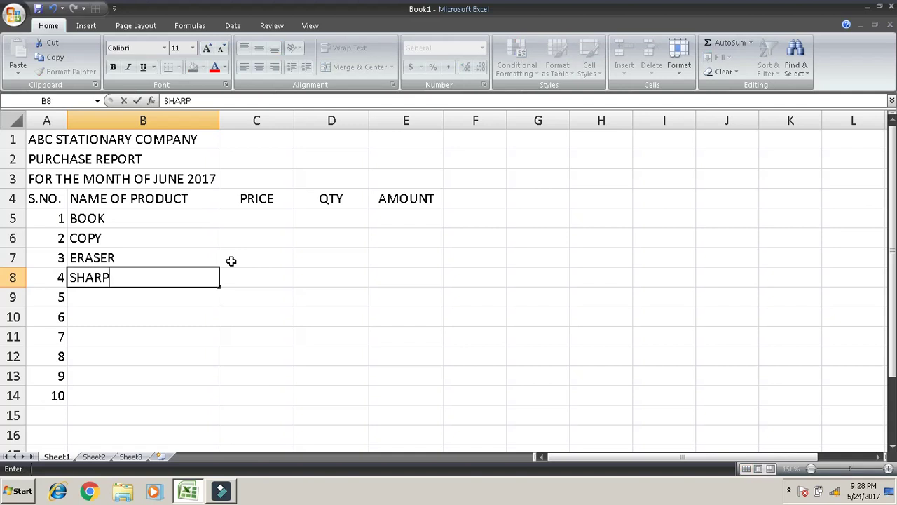
pyautogui.write('NER')
pyautogui.press('Return')
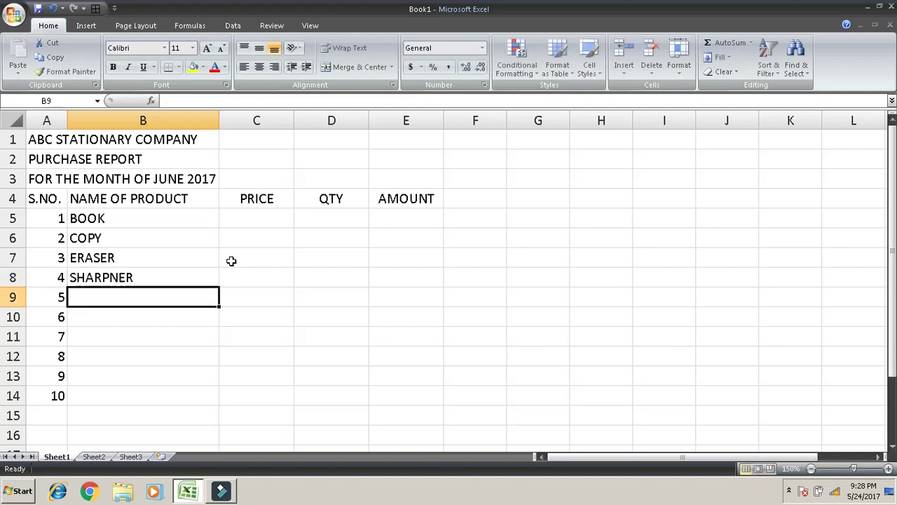
pyautogui.write('PEN')
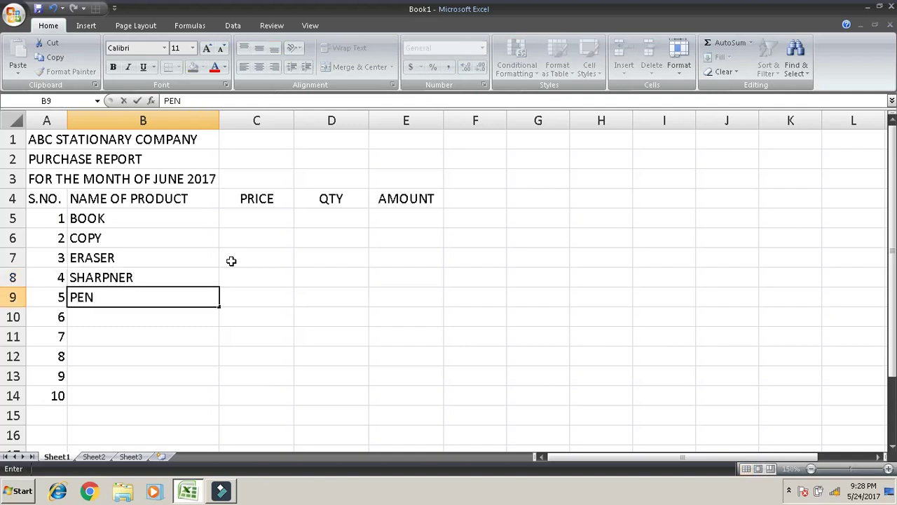
pyautogui.press('Return')
# Add PENCIL, PAPERS, INK, UHU and COLOR PAPER as products in B10:B14
pyautogui.write('PENCI')
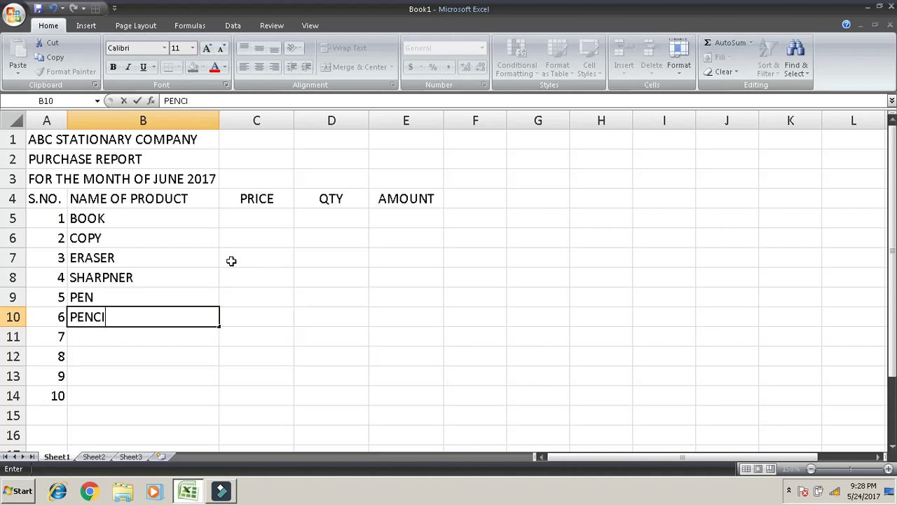
pyautogui.write('L')
pyautogui.press('Return')
pyautogui.write('P')
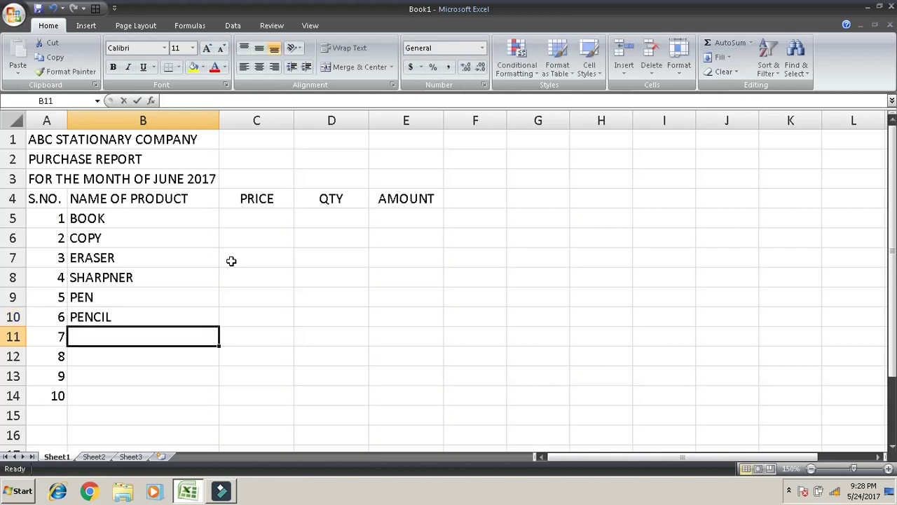
pyautogui.write('APERS')
pyautogui.press('Return')
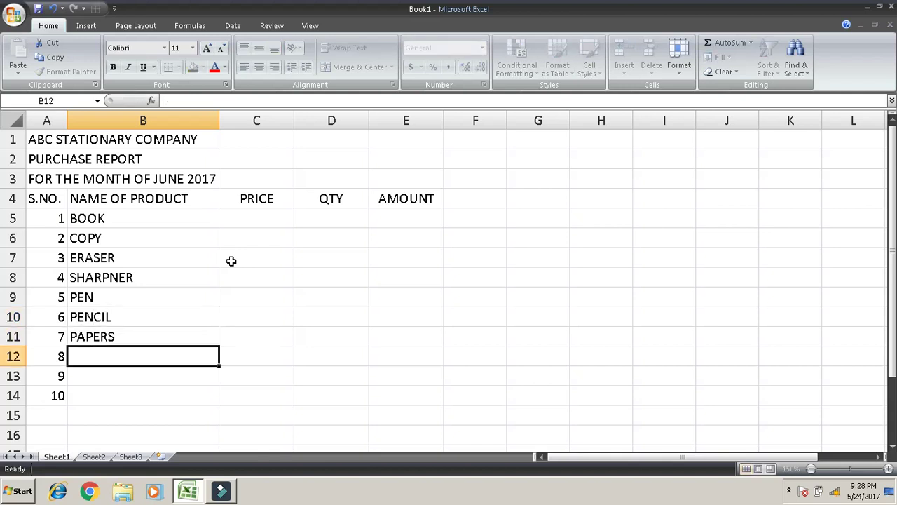
pyautogui.write('INK')
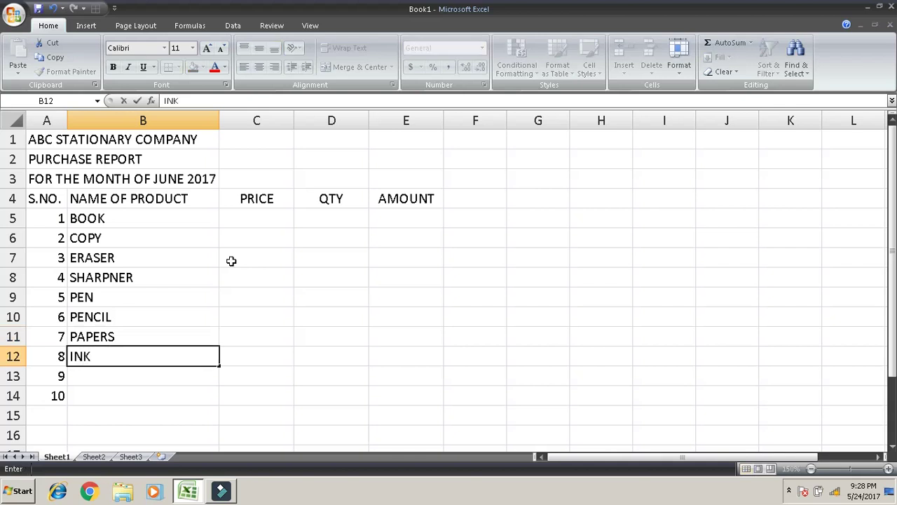
pyautogui.press('Return')
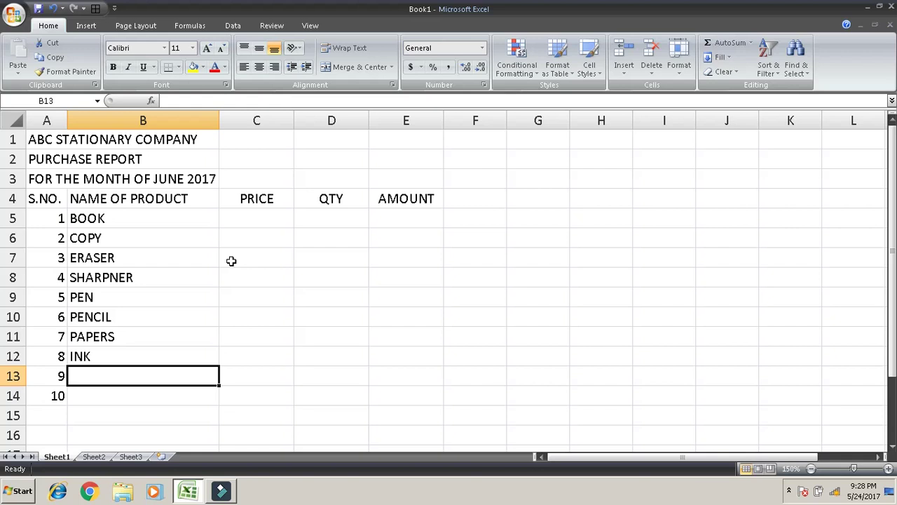
pyautogui.write('UHU')
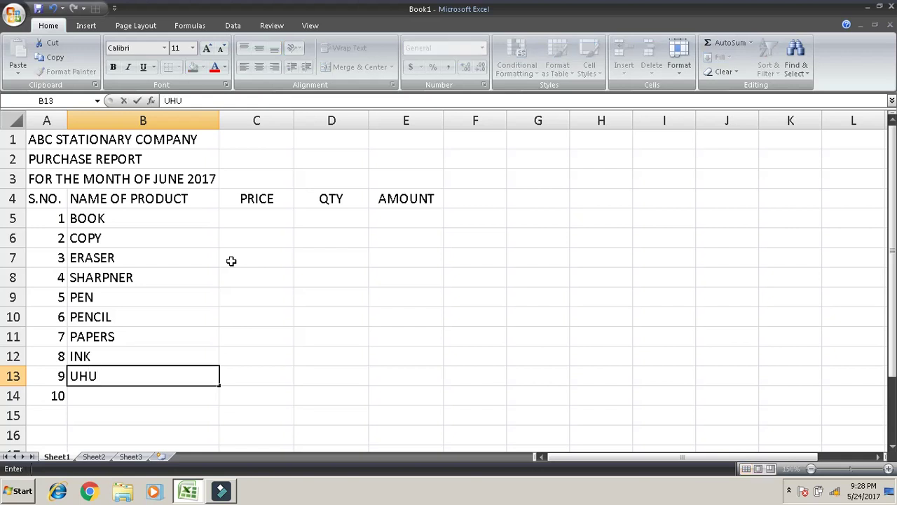
pyautogui.press('Return')
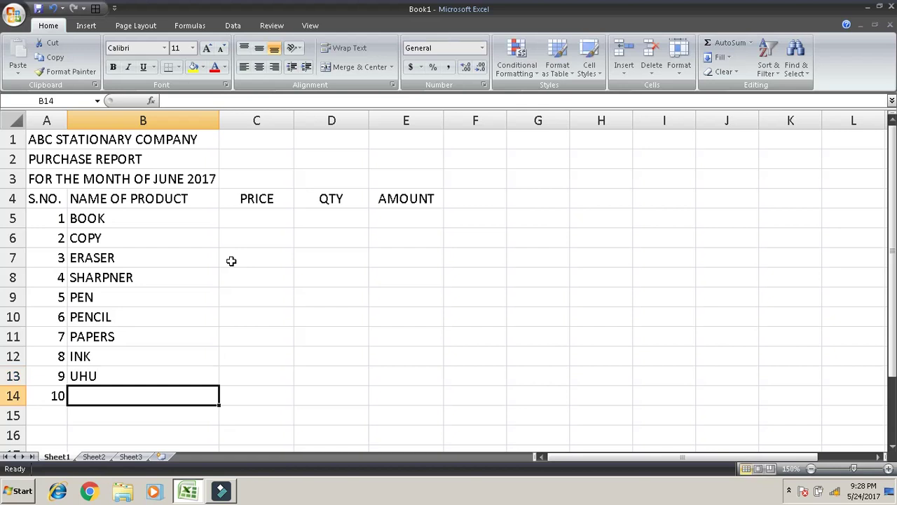
pyautogui.write('C')
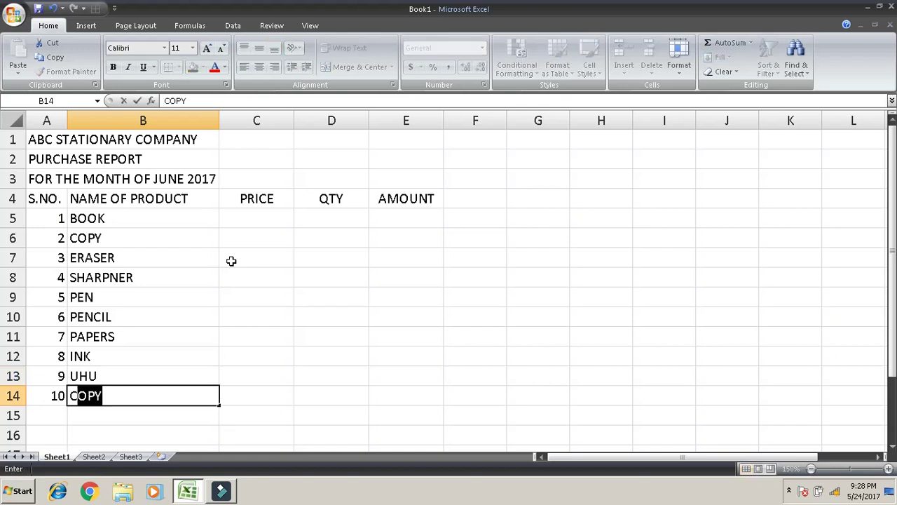
pyautogui.write('OLOR PAP')
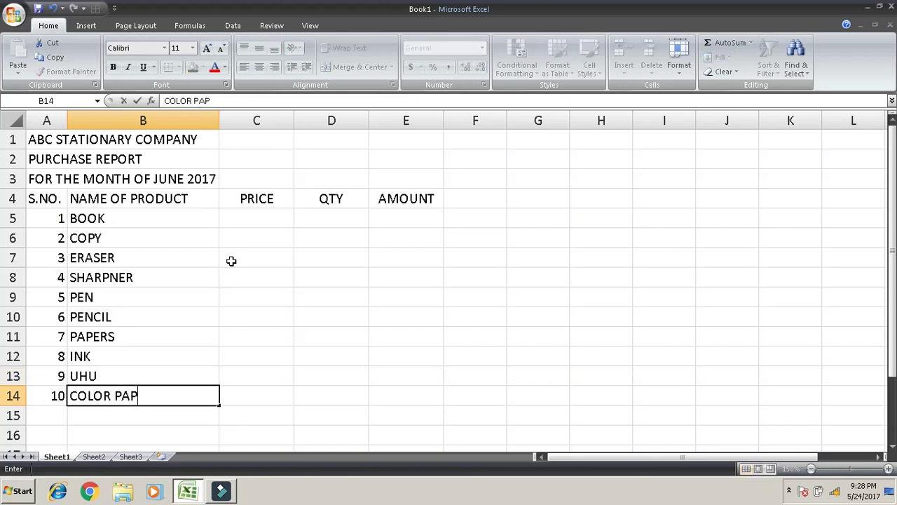
pyautogui.write('ER')
pyautogui.press('Return')
pyautogui.press('Up')
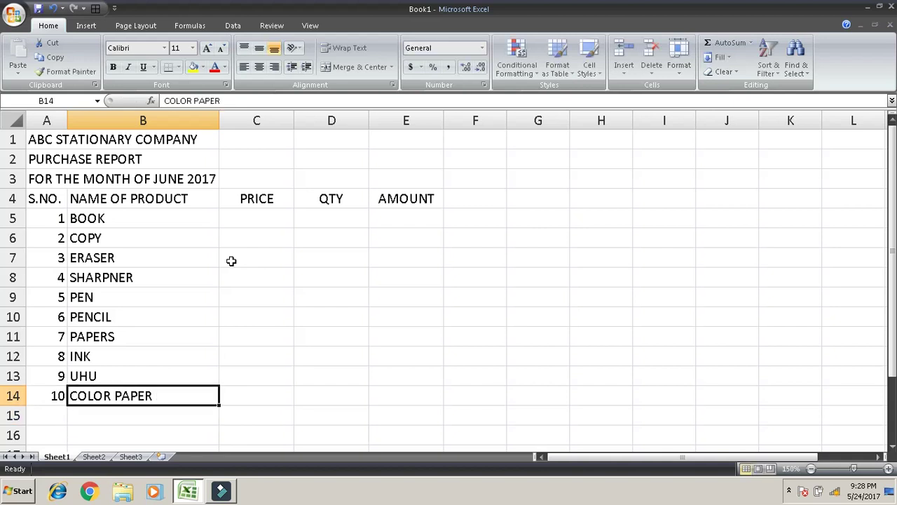
pyautogui.hotkey('ctrl', 'Up')
pyautogui.press('Down')
pyautogui.press('Right')
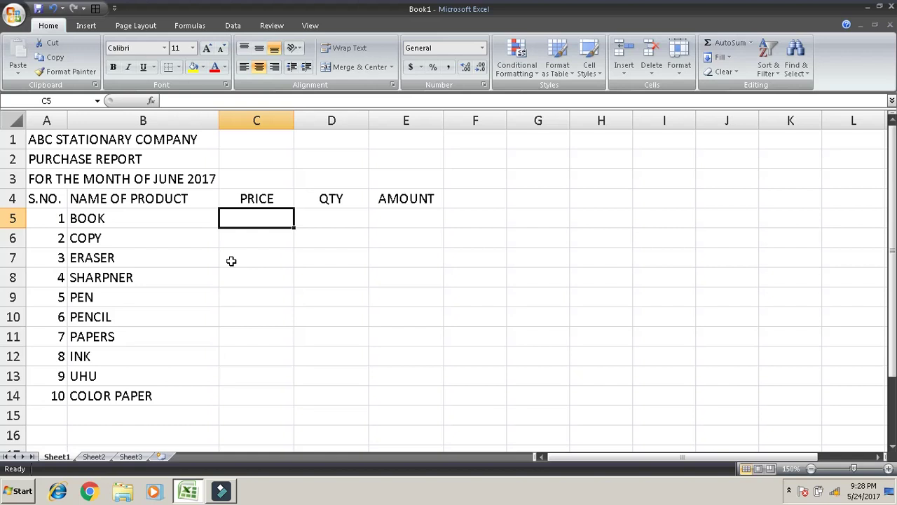
# Enter prices 100, 50, 5, 5 and 15 for BOOK through PEN in C5:C9
pyautogui.write('100')
pyautogui.press('Return')
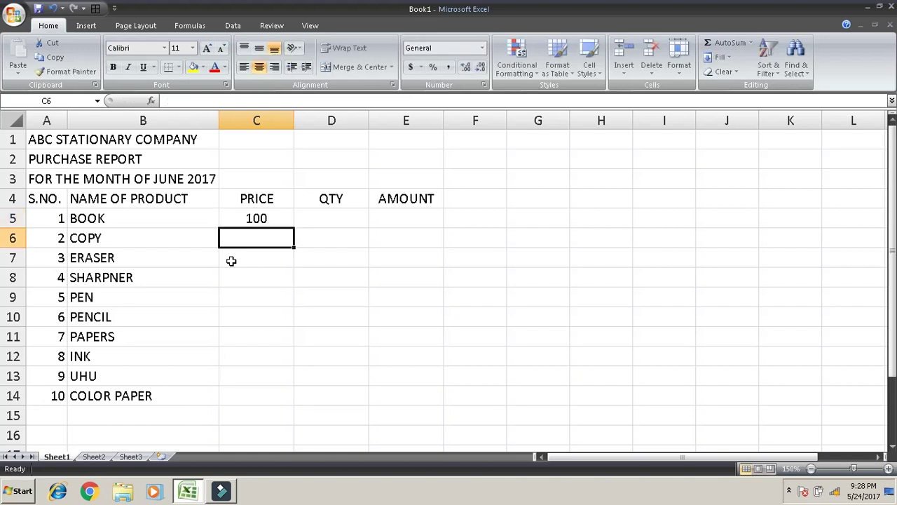
pyautogui.write('50')
pyautogui.press('Return')
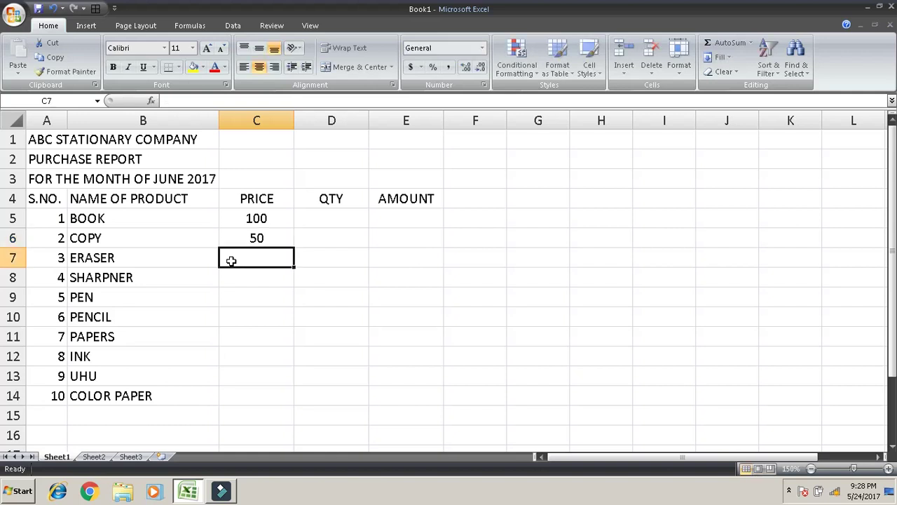
pyautogui.write('5')
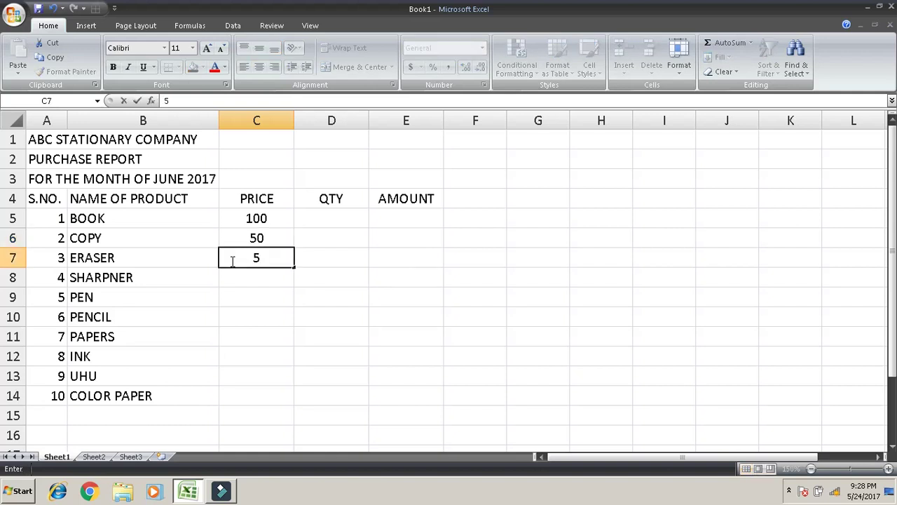
pyautogui.press('Return')
pyautogui.write('5')
pyautogui.press('Return')
pyautogui.write('1')
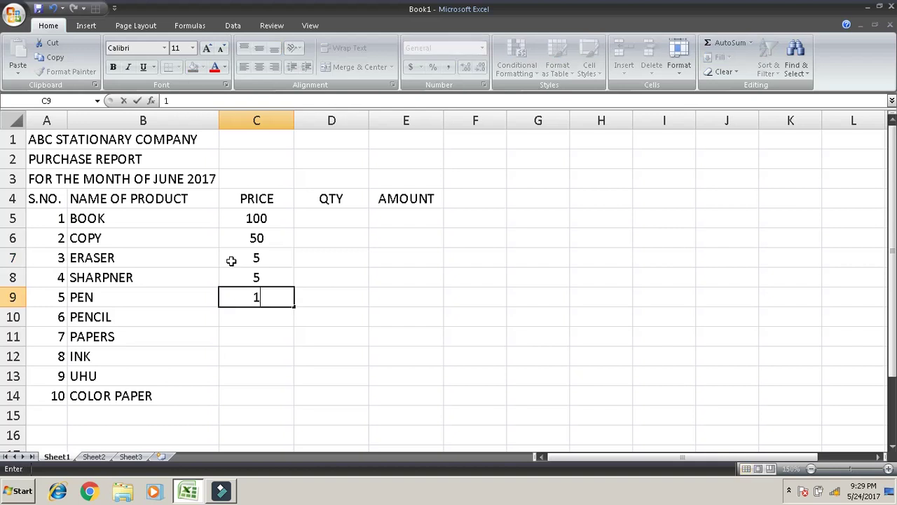
pyautogui.write('5')
pyautogui.press('Return')
# Enter prices 10, 25, 15, 25 and 60 for PENCIL through COLOR PAPER in C10:C14
pyautogui.write('10')
pyautogui.press('Return')
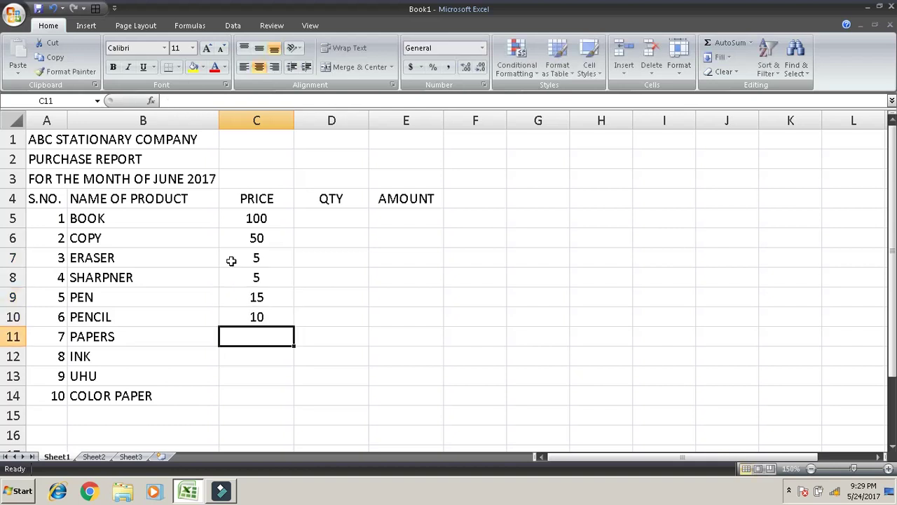
pyautogui.write('25')
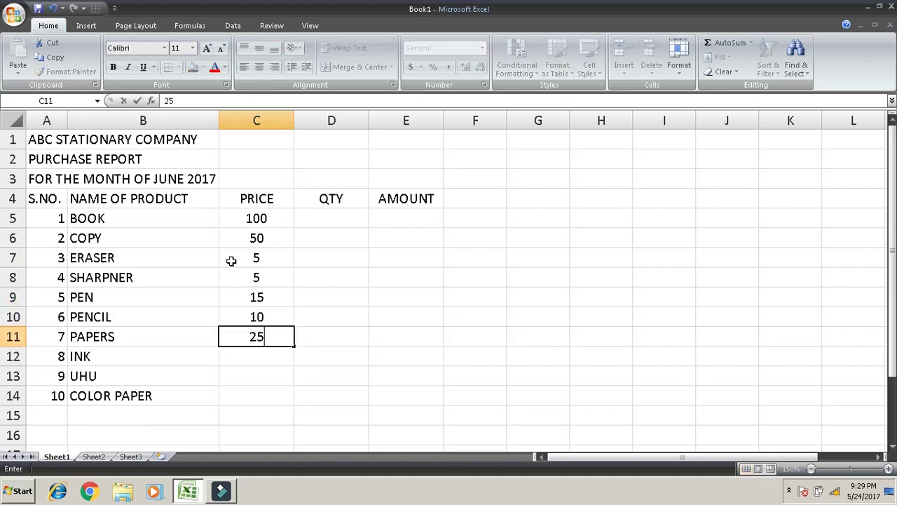
pyautogui.press('Return')
pyautogui.write('15')
pyautogui.press('Return')
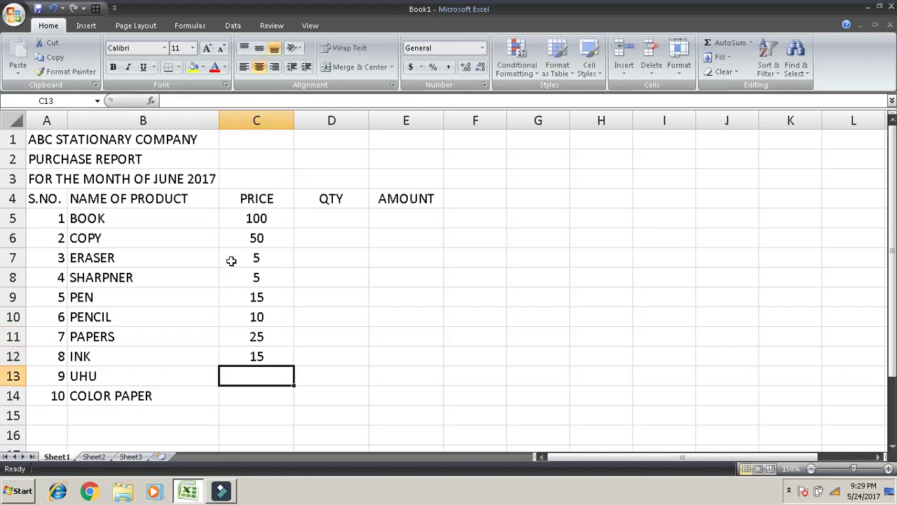
pyautogui.write('25')
pyautogui.press('Return')
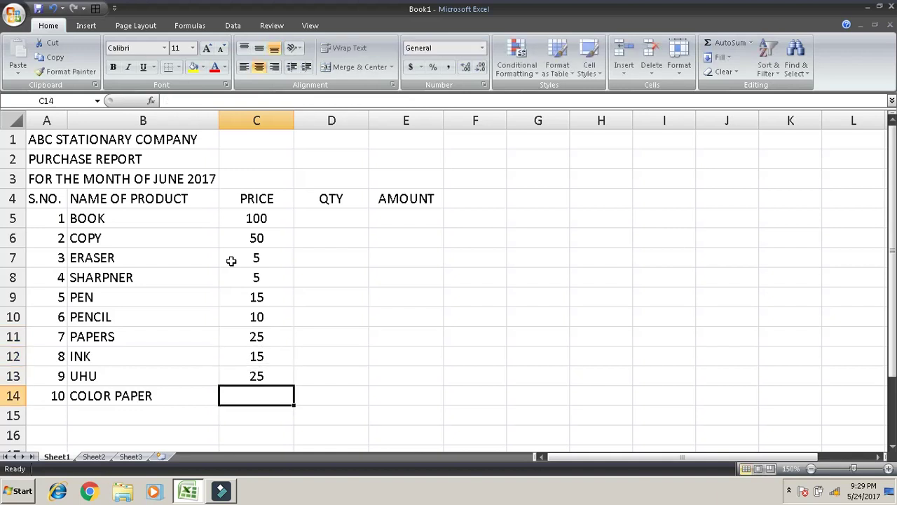
pyautogui.write('60')
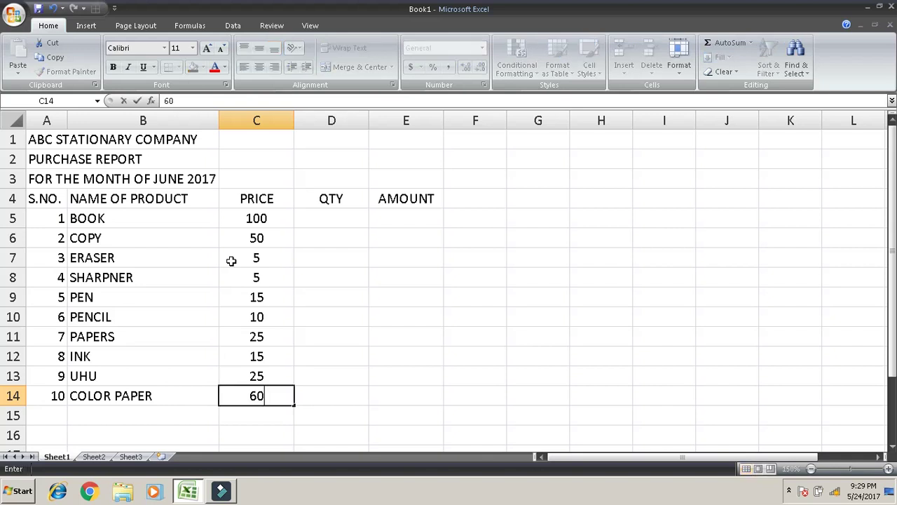
pyautogui.press('Return')
pyautogui.press('Up')
pyautogui.press('Up')
pyautogui.press('Up')
pyautogui.press('Up')
pyautogui.press('Up')
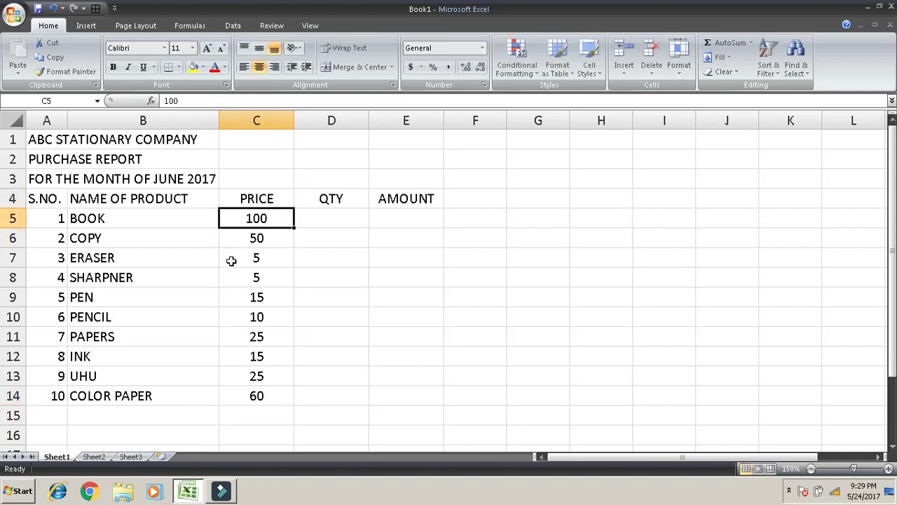
pyautogui.press('Right')
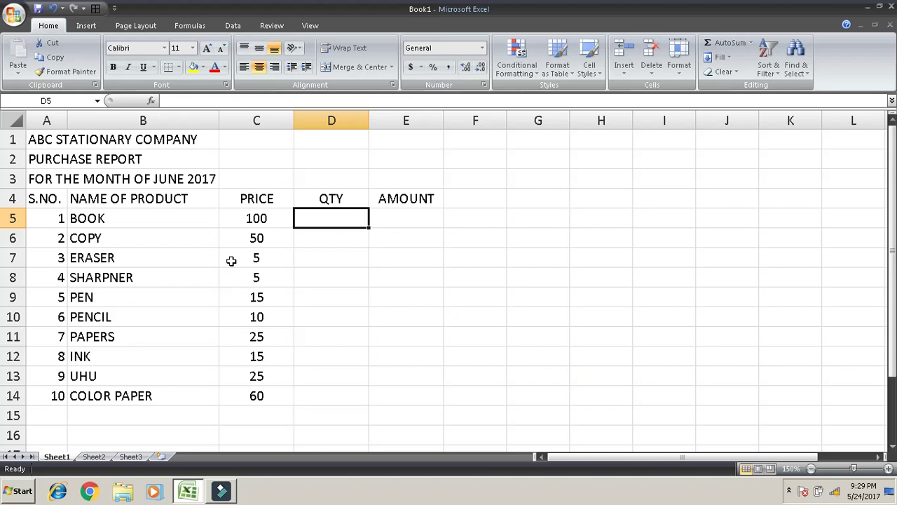
# Enter quantities 50, 60, 20, 10 and 30 for BOOK through PEN in D5:D9
pyautogui.write('50')
pyautogui.press('Return')
pyautogui.write('60')
pyautogui.press('Return')
pyautogui.write('20')
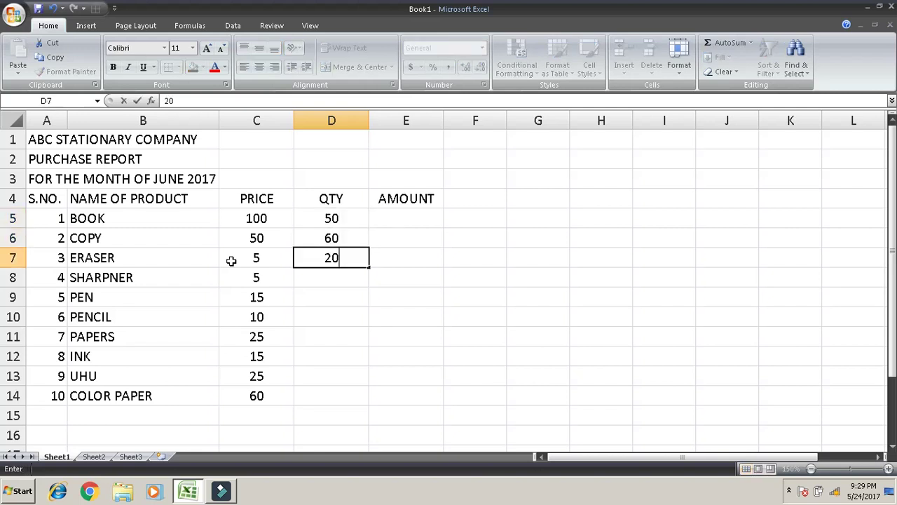
pyautogui.press('Return')
pyautogui.write('10')
pyautogui.press('Return')
pyautogui.write('30')
pyautogui.press('Return')
# Enter quantities 50, 40, 50, 60 and 40 for PENCIL through COLOR PAPER in D10:D14
pyautogui.write('50')
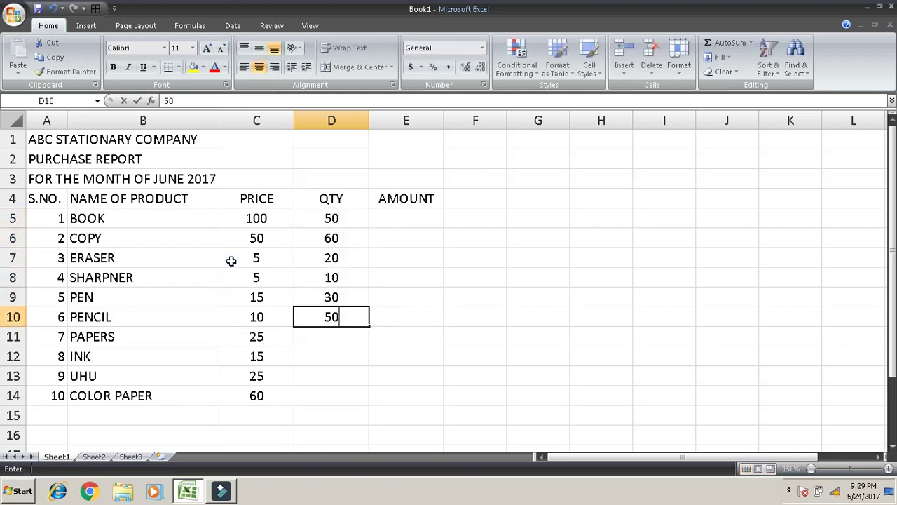
pyautogui.press('Return')
pyautogui.write('40')
pyautogui.press('Return')
pyautogui.write('50')
pyautogui.press('Return')
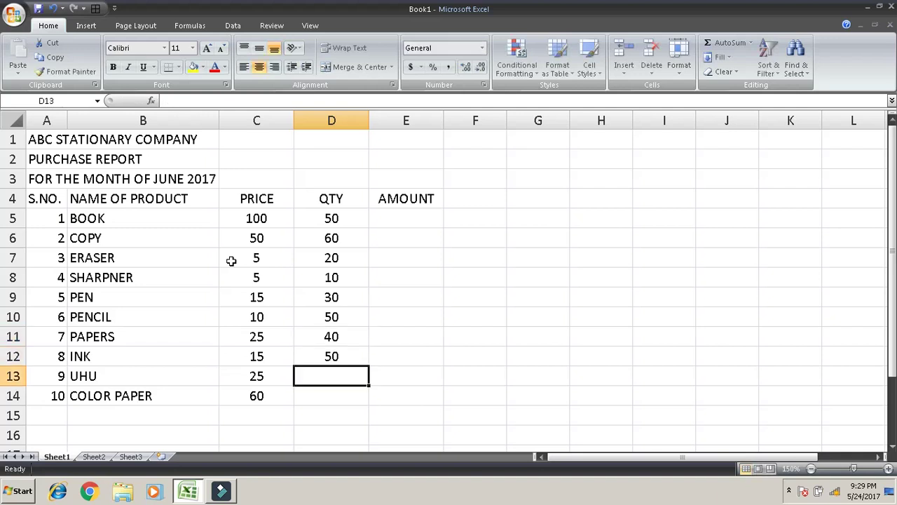
pyautogui.write('60')
pyautogui.press('Return')
pyautogui.write('4')
pyautogui.write('0')
pyautogui.press('Return')
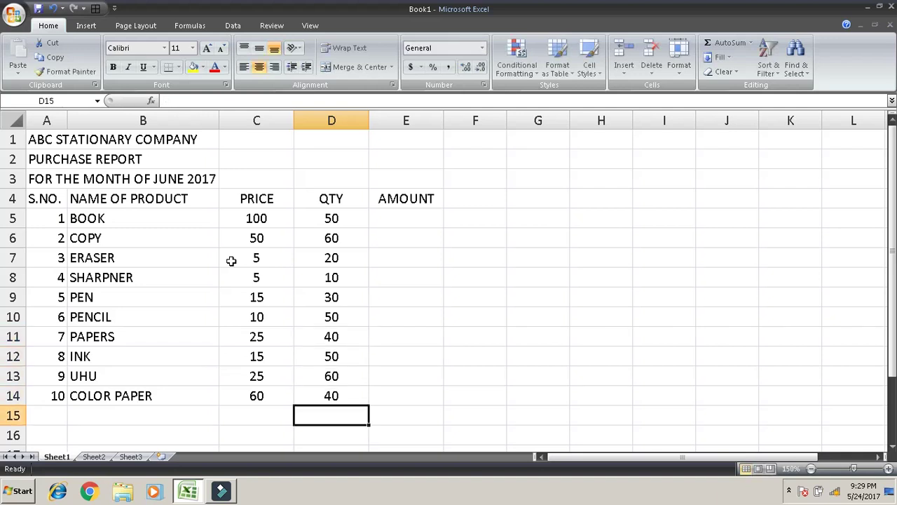
pyautogui.press('Up')
pyautogui.press('Up')
pyautogui.press('Up')
pyautogui.press('Up')
pyautogui.press('Up')
pyautogui.press('Up')
pyautogui.press('Right')
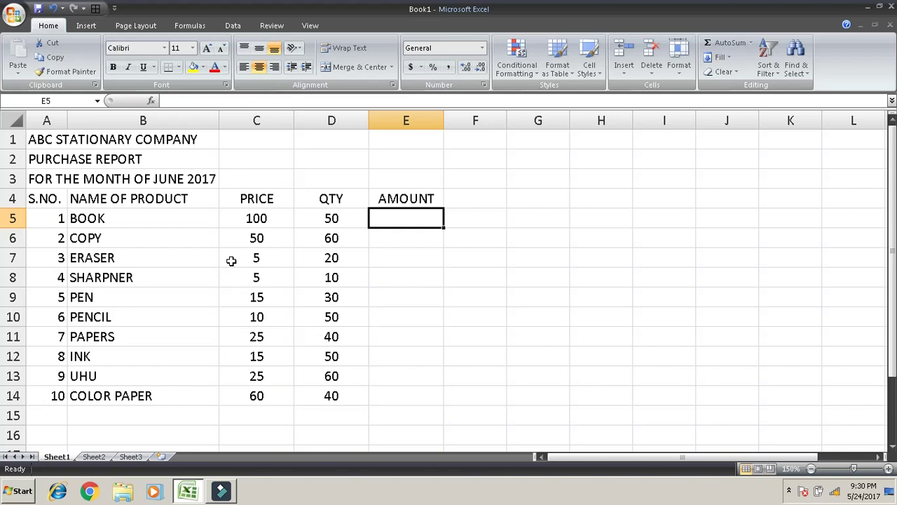
# Enter =C5*D5 in E5 and fill it down to E14 for all ten amounts
pyautogui.write('=')
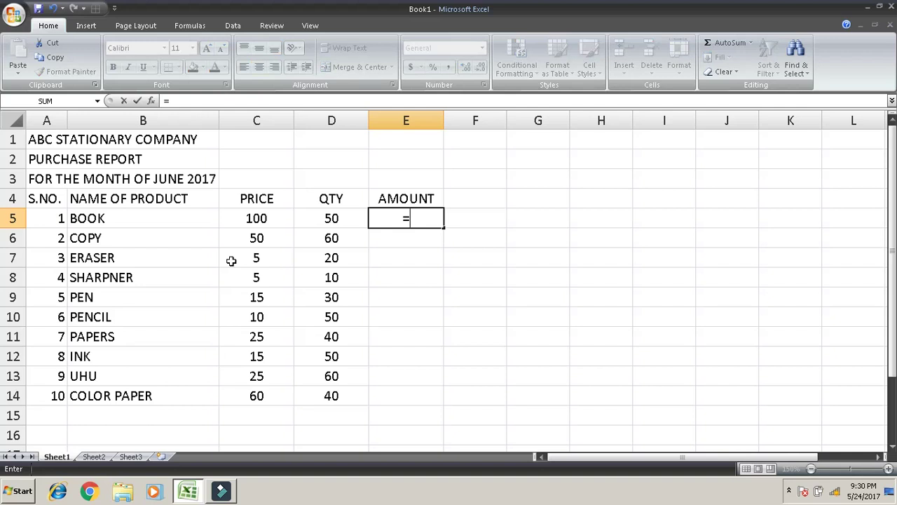
pyautogui.write('C')
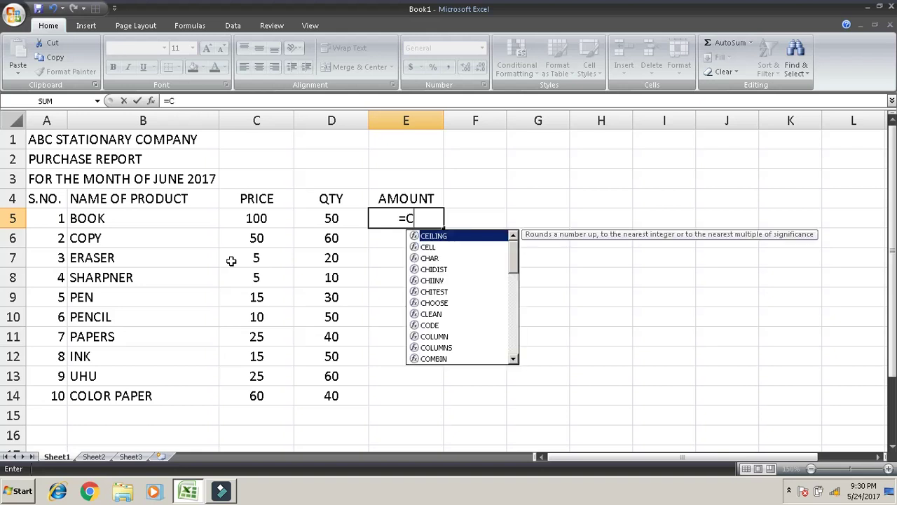
pyautogui.write('5')
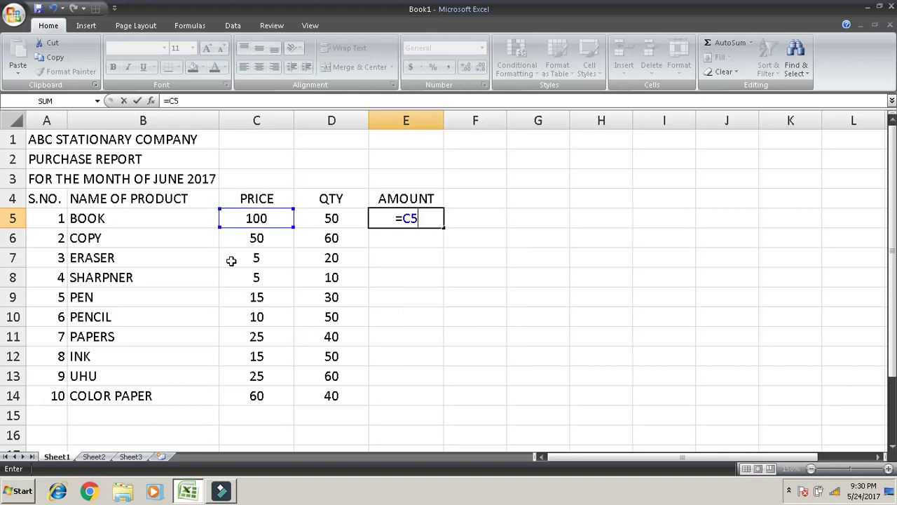
pyautogui.write('*')
pyautogui.write('D')
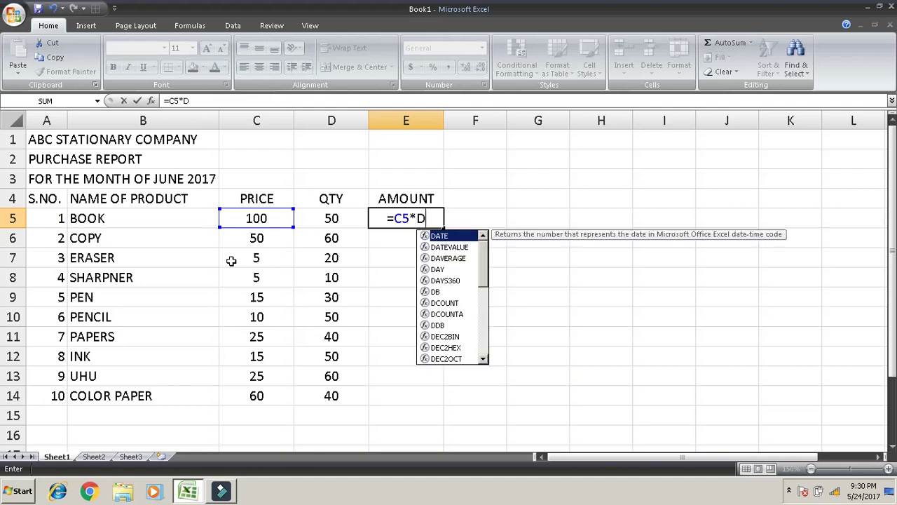
pyautogui.write('5')
pyautogui.press('Return')
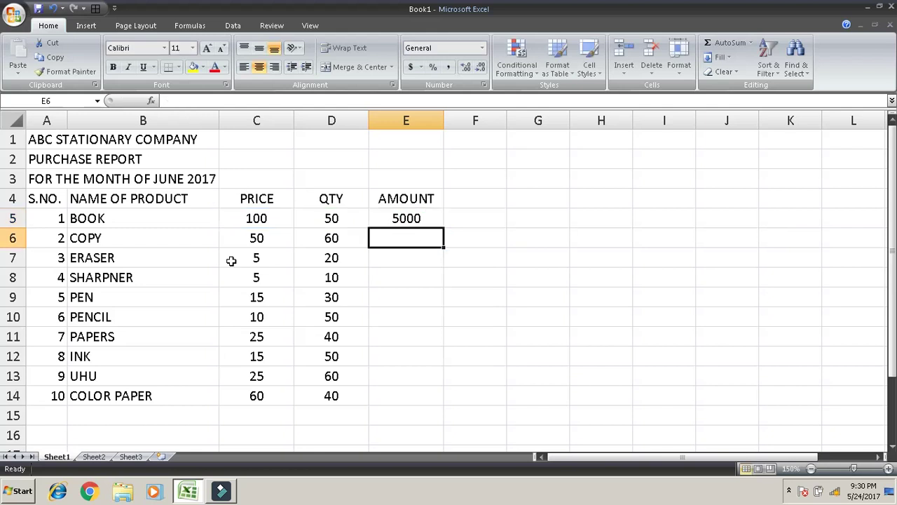
pyautogui.press('Up')
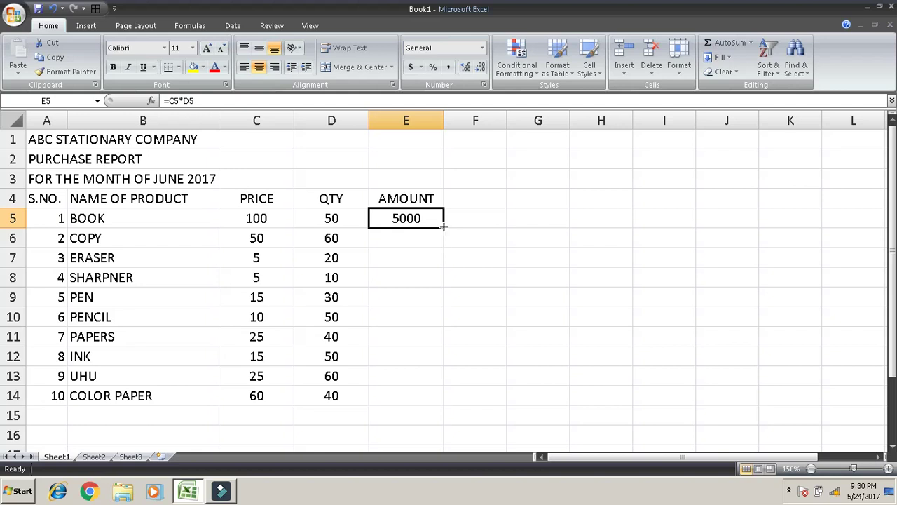
pyautogui.moveTo(443, 228)
pyautogui.mouseDown()
pyautogui.moveTo(468, 251)
pyautogui.moveTo(455, 398)
pyautogui.mouseUp()
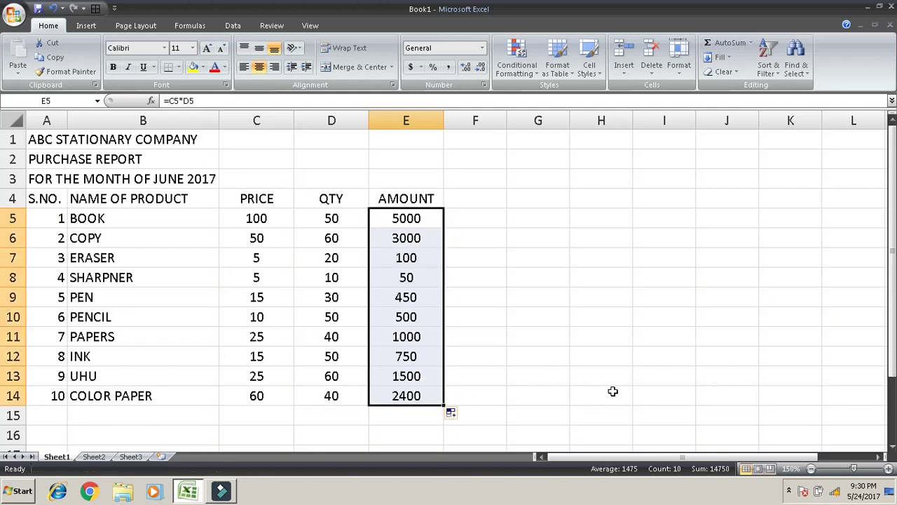
pyautogui.click(405, 417)
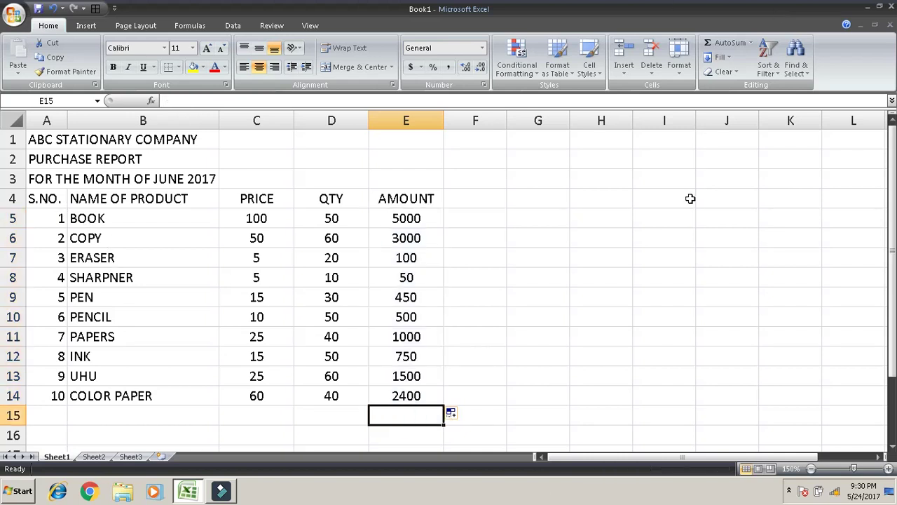
# Enter =SUM(E5:E14) in E15 so the AMOUNT column totals 14750
pyautogui.write('=SUM')
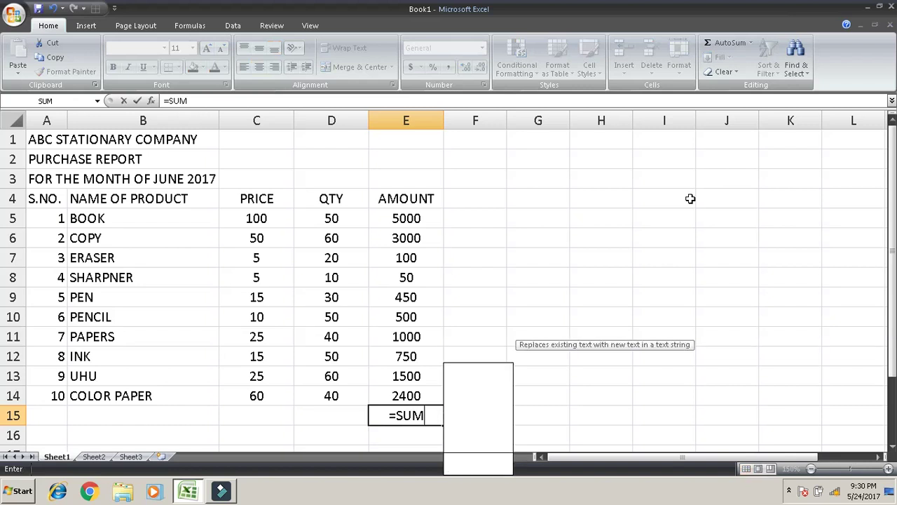
pyautogui.write('(')
pyautogui.press('Up')
pyautogui.press('Up')
pyautogui.press('Up')
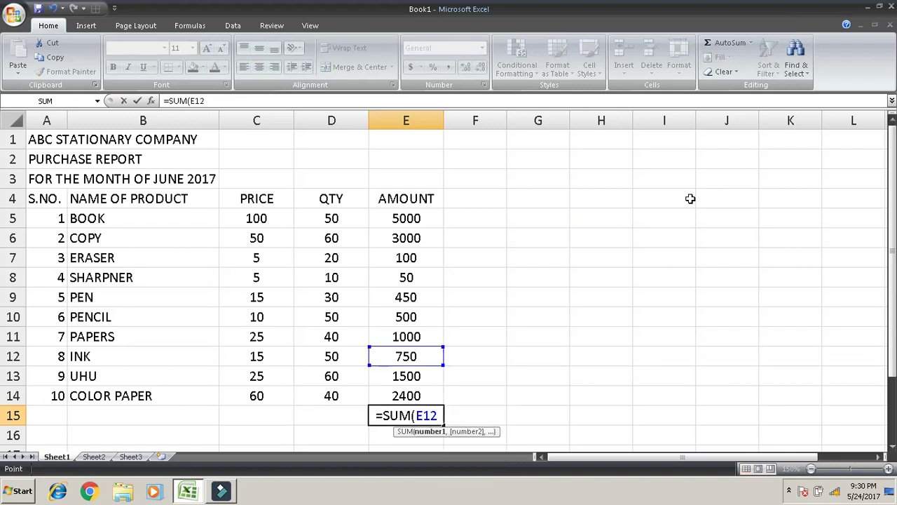
pyautogui.press('Up')
pyautogui.press('Up')
pyautogui.press('Up')
pyautogui.press('Up')
pyautogui.hotkey('shift', 'Down')
pyautogui.hotkey('shift', 'Down')
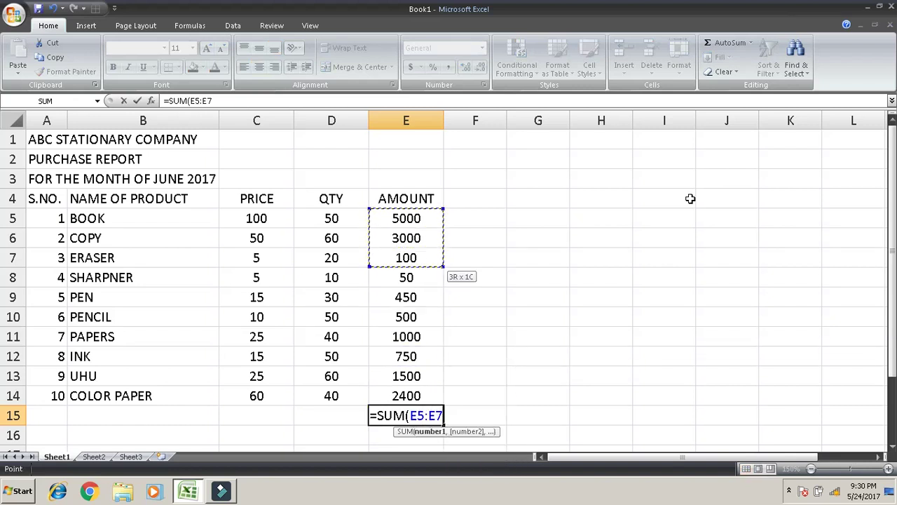
pyautogui.hotkey('shift', 'Down')
pyautogui.hotkey('shift', 'Down')
pyautogui.hotkey('shift', 'Down')
pyautogui.hotkey('shift', 'Down')
pyautogui.hotkey('shift', 'Down')
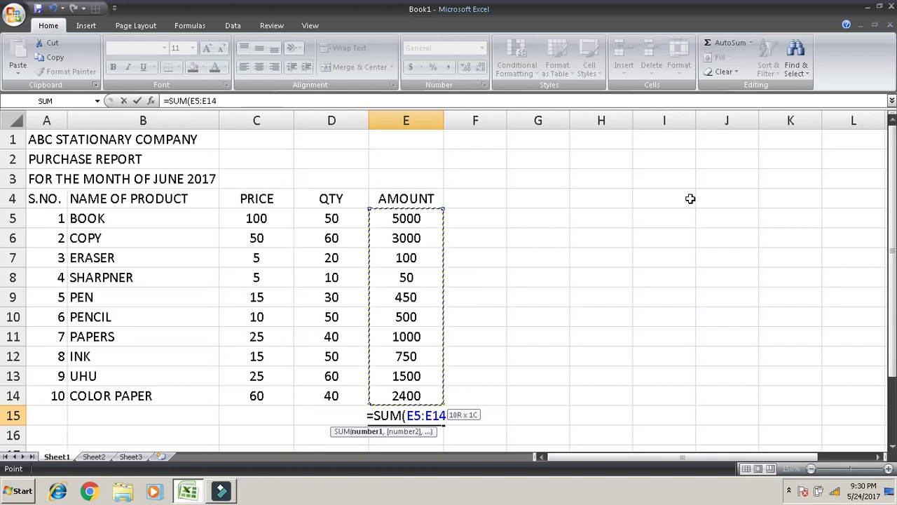
pyautogui.write(')')
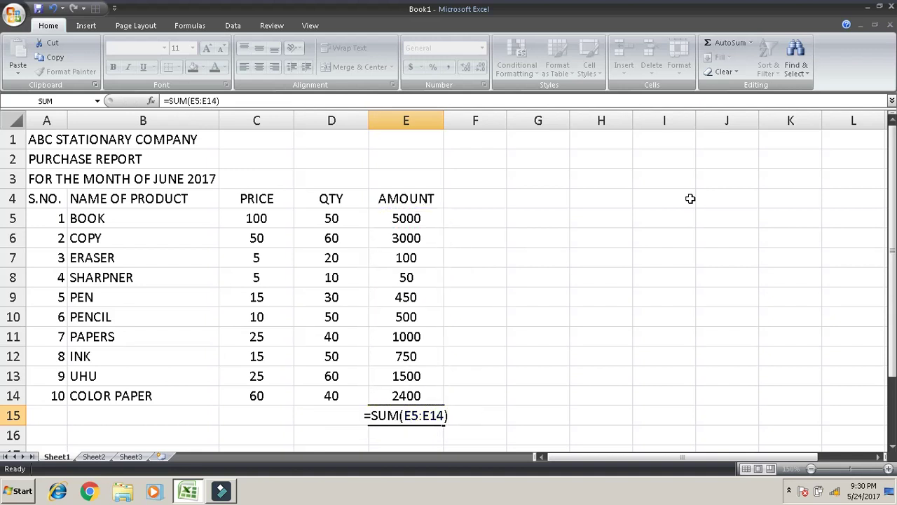
pyautogui.press('Return')
pyautogui.press('Up')
pyautogui.press('Left')
pyautogui.press('Left')
pyautogui.press('Left')
pyautogui.press('Left')
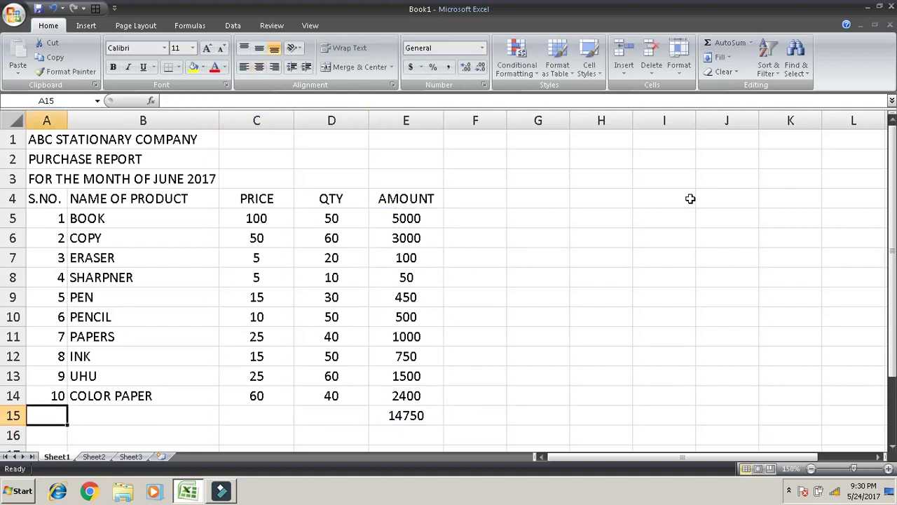
# Label A15 'TOTAL AMOUNT' and merge and centre it across A15:D15
pyautogui.write('TOTA')
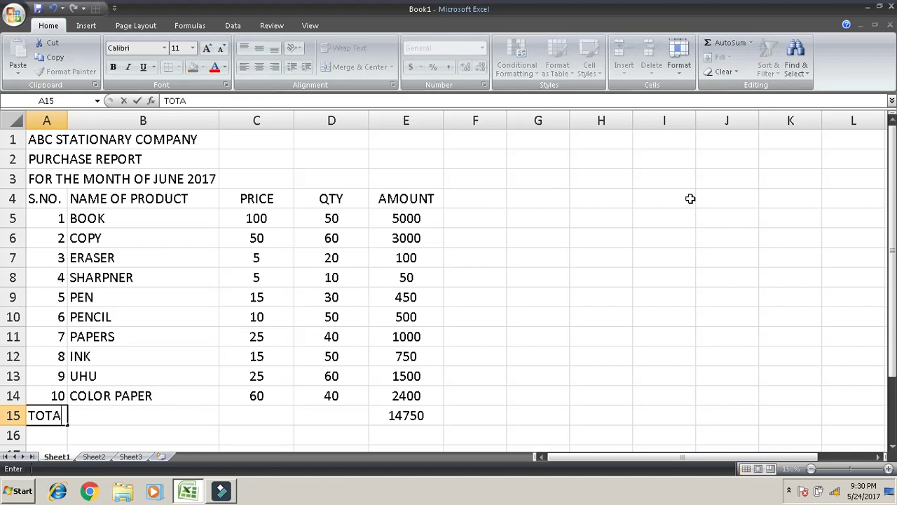
pyautogui.write('L AMOUN')
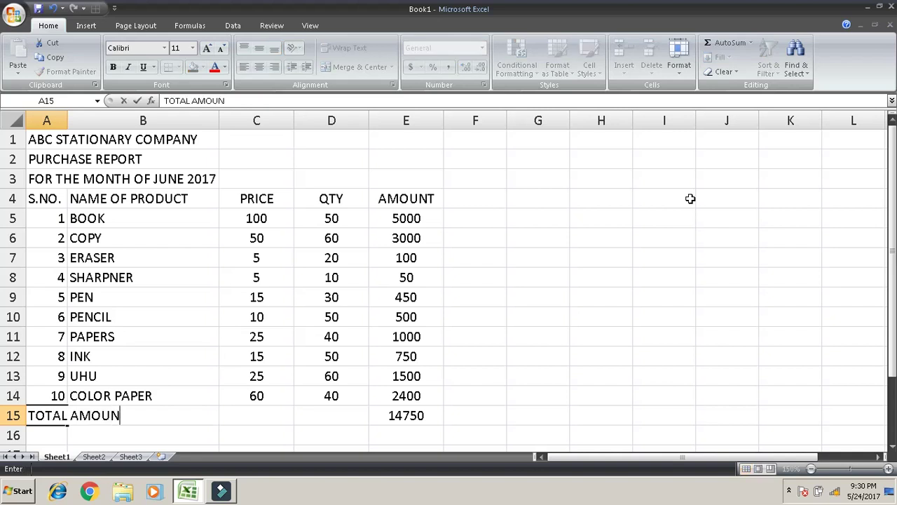
pyautogui.write('T')
pyautogui.press('Return')
pyautogui.press('Up')
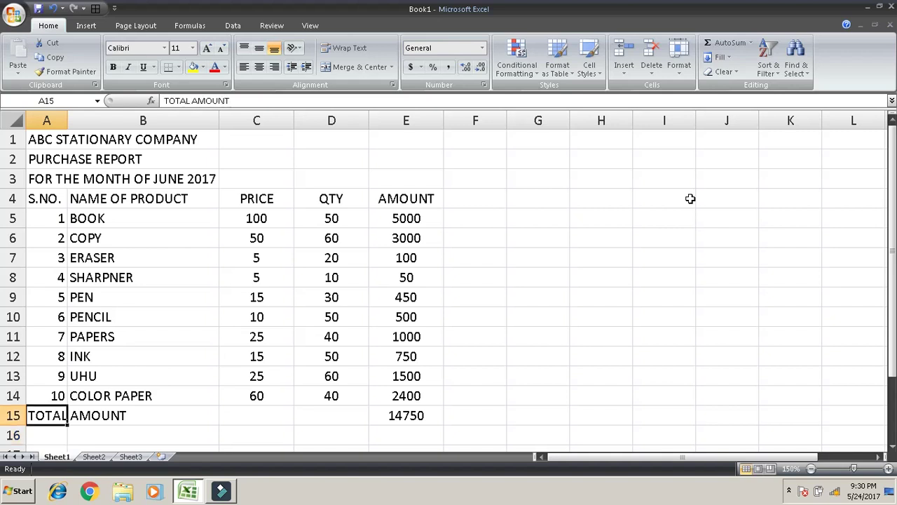
pyautogui.hotkey('shift', 'Right')
pyautogui.hotkey('shift', 'Right')
pyautogui.hotkey('shift', 'Right')
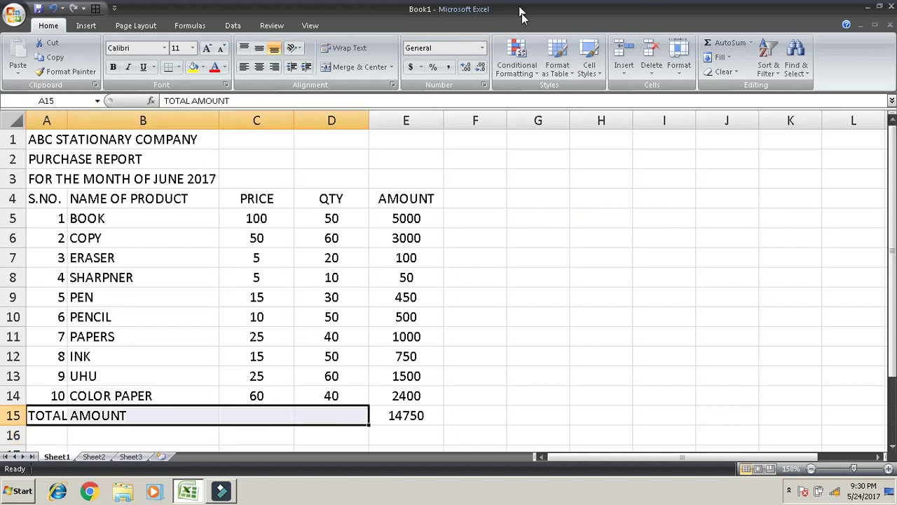
pyautogui.click(361, 74)
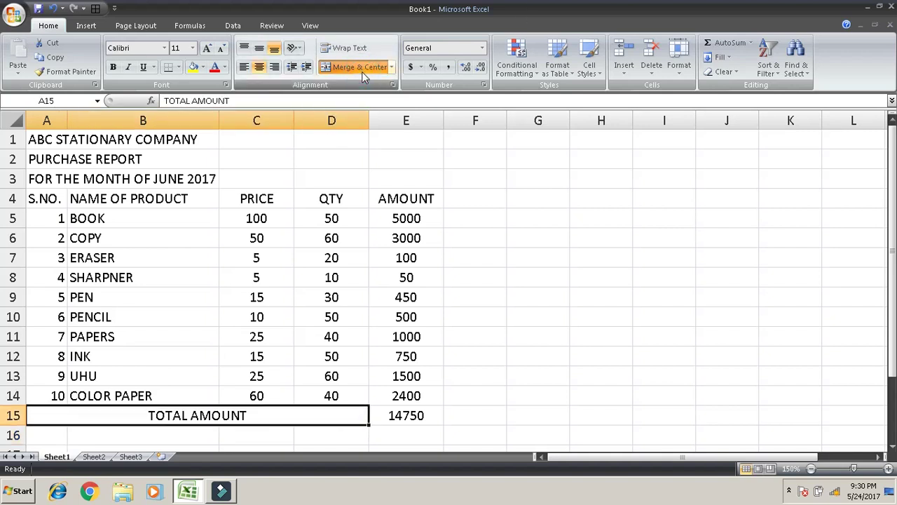
# Merge and centre title rows 1–3 across columns A–E, then bold rows 1–4
pyautogui.moveTo(54, 142); pyautogui.dragTo(394, 144)
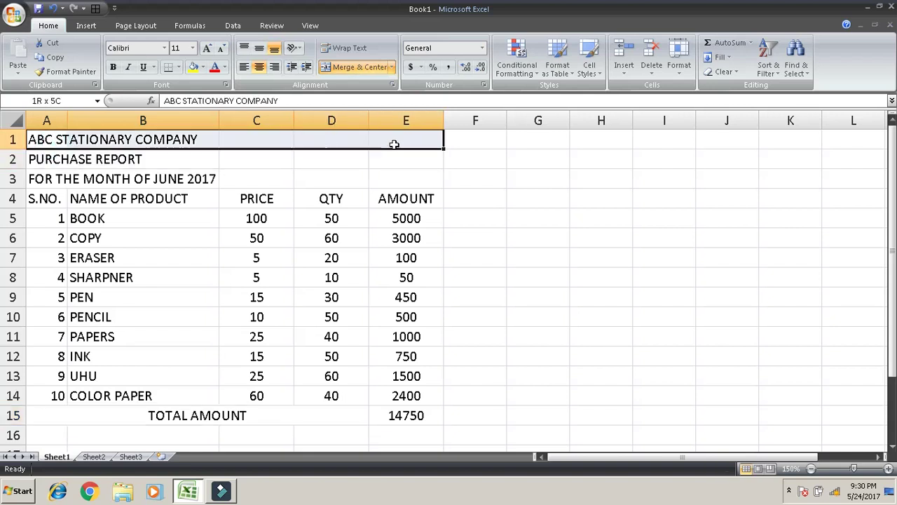
pyautogui.click(353, 73)
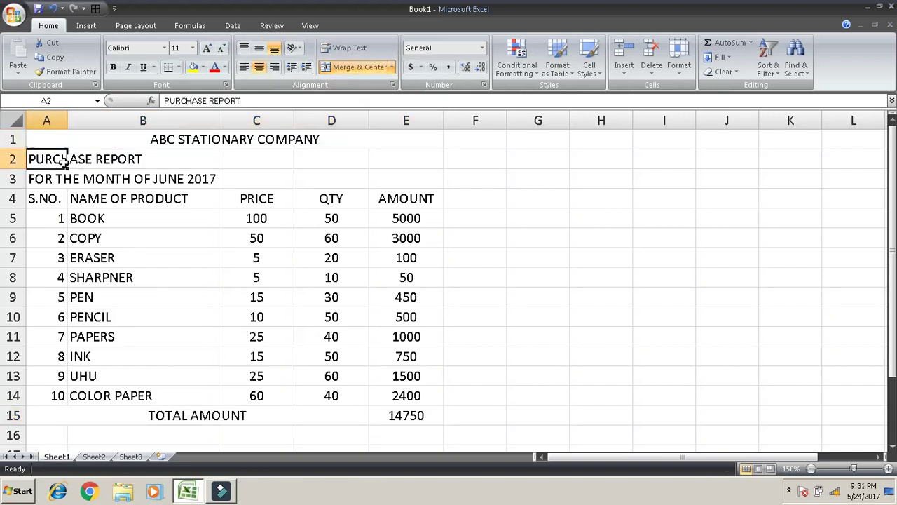
pyautogui.moveTo(46, 160); pyautogui.dragTo(400, 161)
pyautogui.click(371, 73)
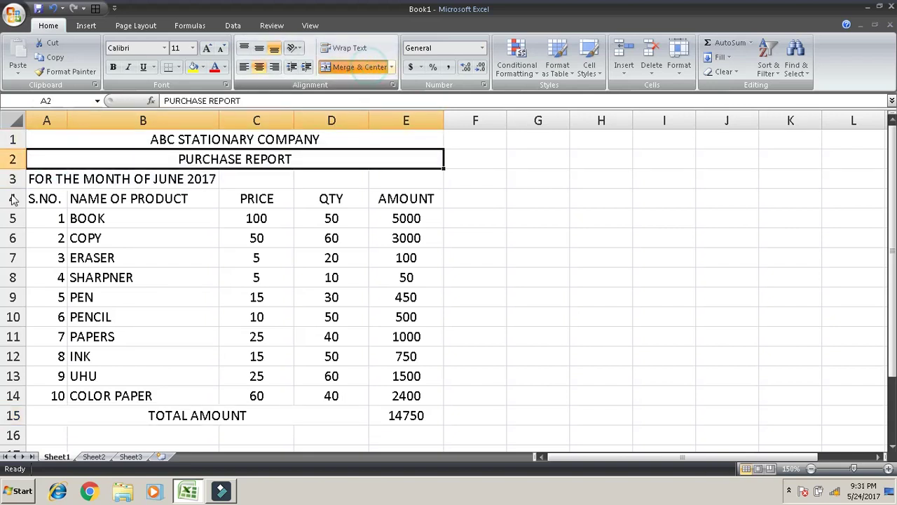
pyautogui.moveTo(44, 179); pyautogui.dragTo(399, 182)
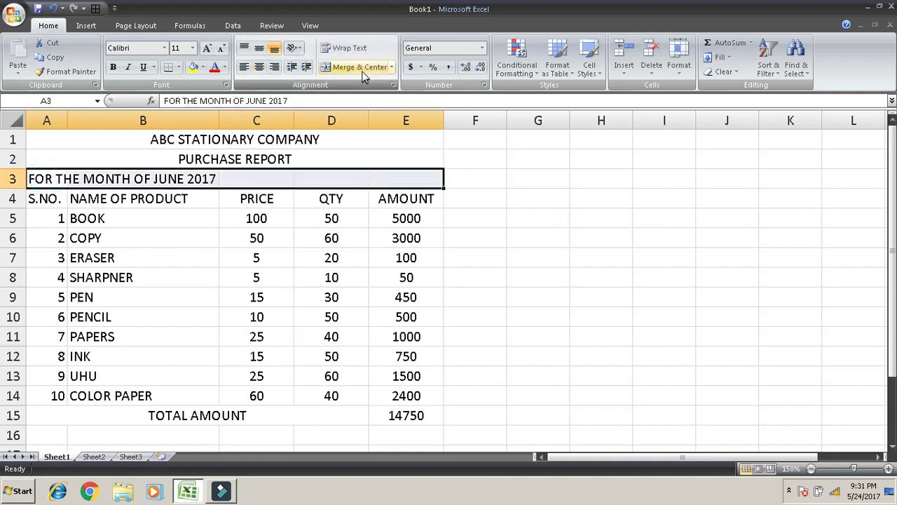
pyautogui.click(359, 70)
pyautogui.moveTo(169, 140); pyautogui.dragTo(175, 199)
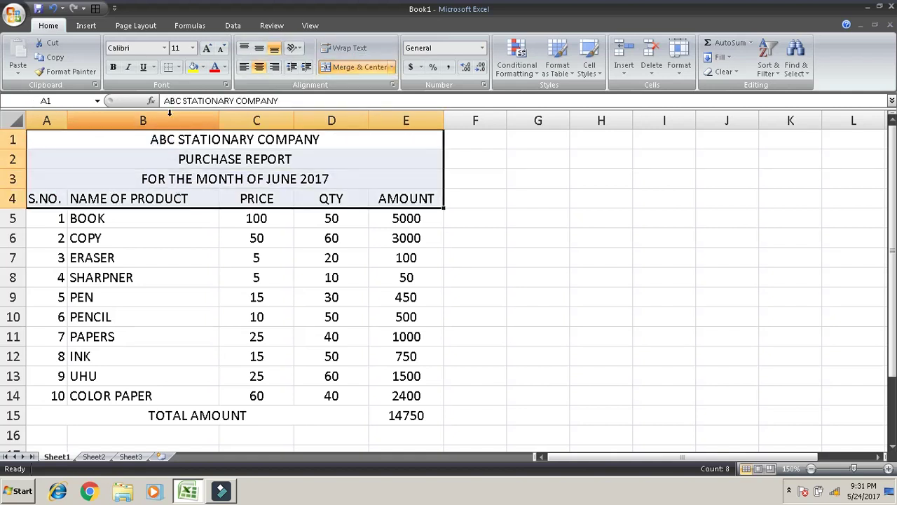
pyautogui.click(114, 68)
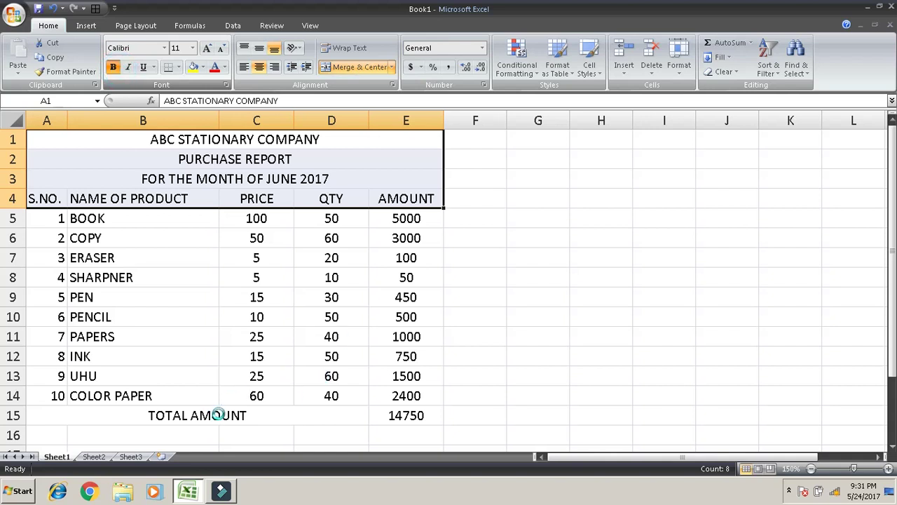
# Make the TOTAL AMOUNT row A15:E15 bold
pyautogui.moveTo(238, 418); pyautogui.dragTo(395, 409)
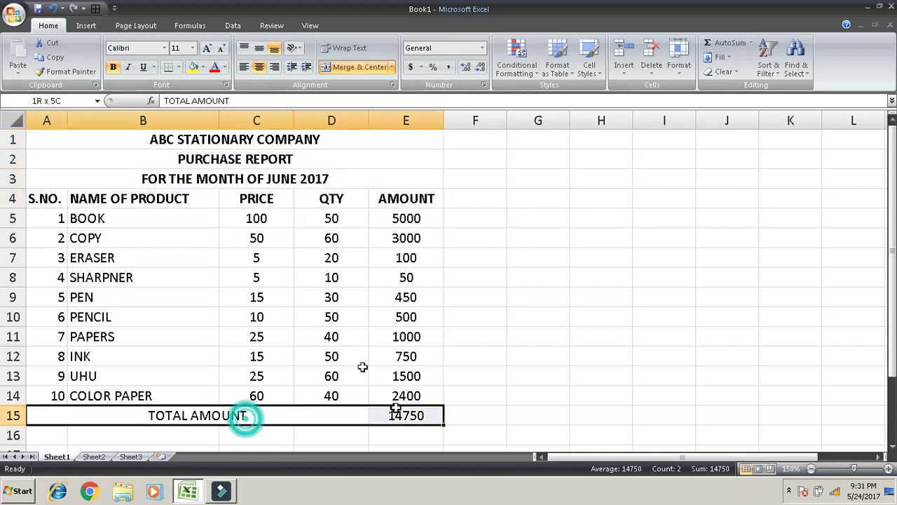
pyautogui.click(113, 66)
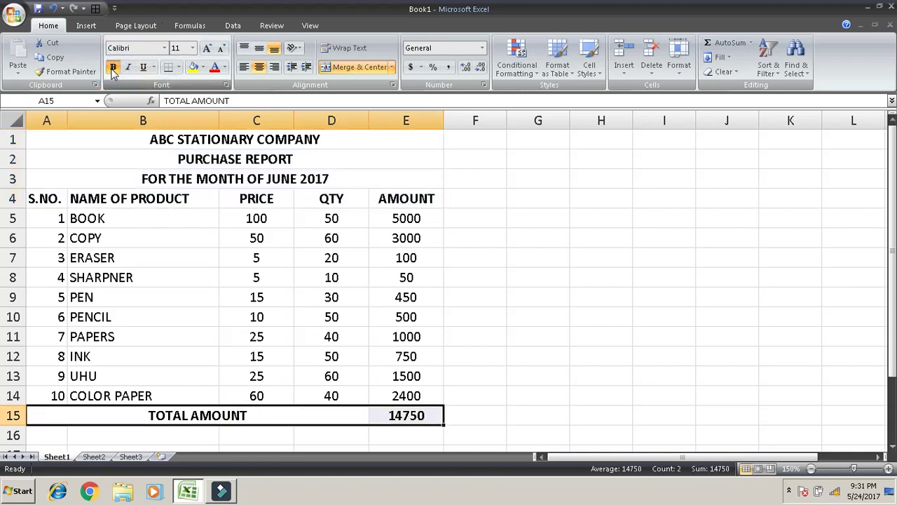
pyautogui.click(521, 257)
# Shade the column-heading row A4:E4 and total row A15:E15 light blue
pyautogui.moveTo(47, 199); pyautogui.dragTo(386, 201)
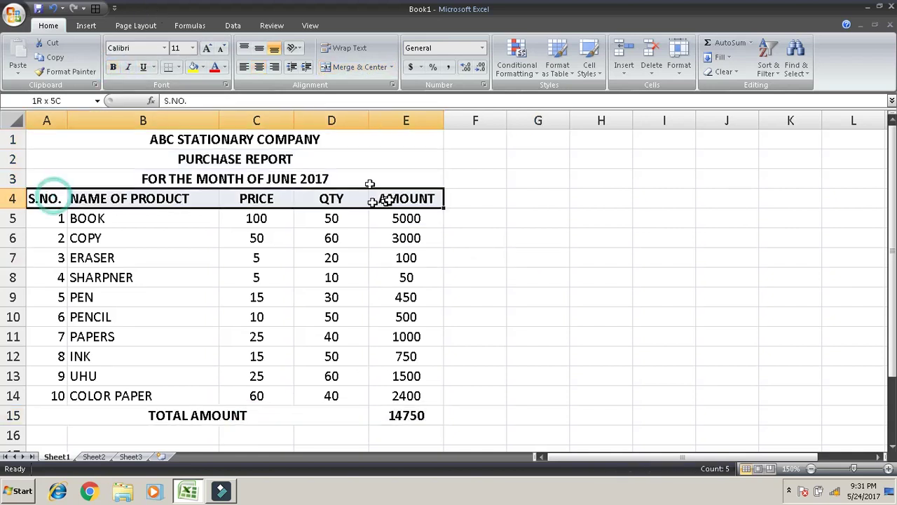
pyautogui.click(203, 67)
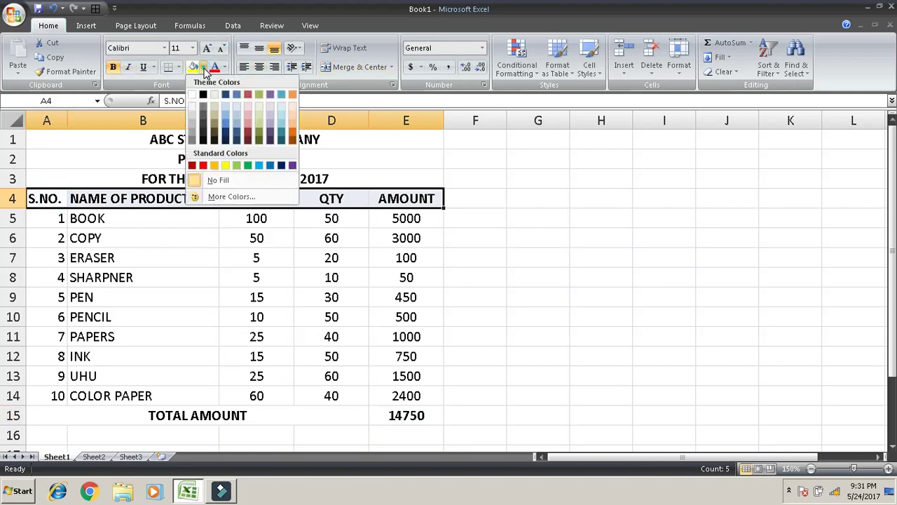
pyautogui.click(280, 126)
pyautogui.moveTo(380, 415); pyautogui.dragTo(351, 415)
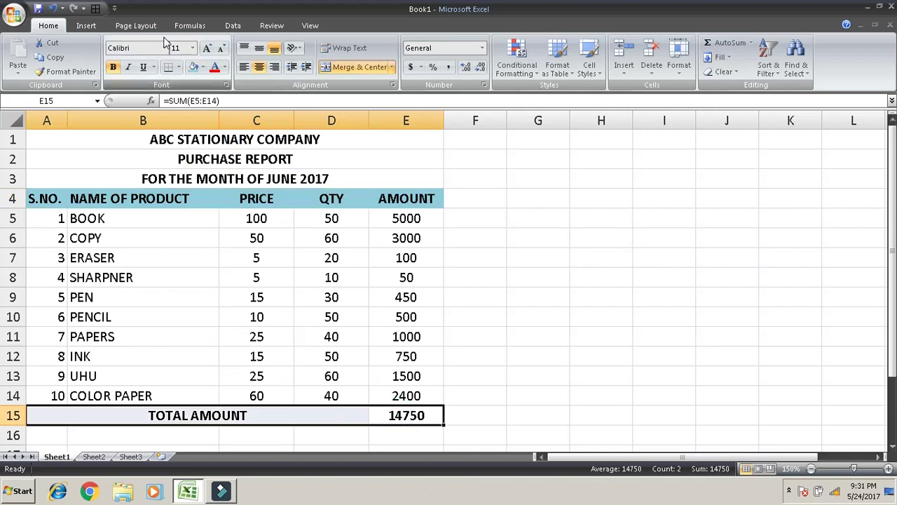
pyautogui.click(193, 67)
# Centre every heading and entry in A4:E14, including serial numbers and product names
pyautogui.click(519, 254)
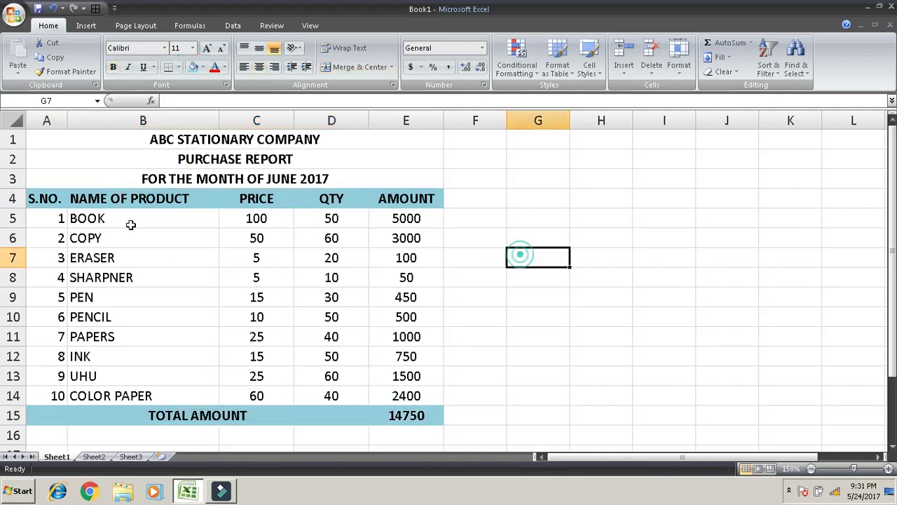
pyautogui.moveTo(43, 198); pyautogui.dragTo(406, 399)
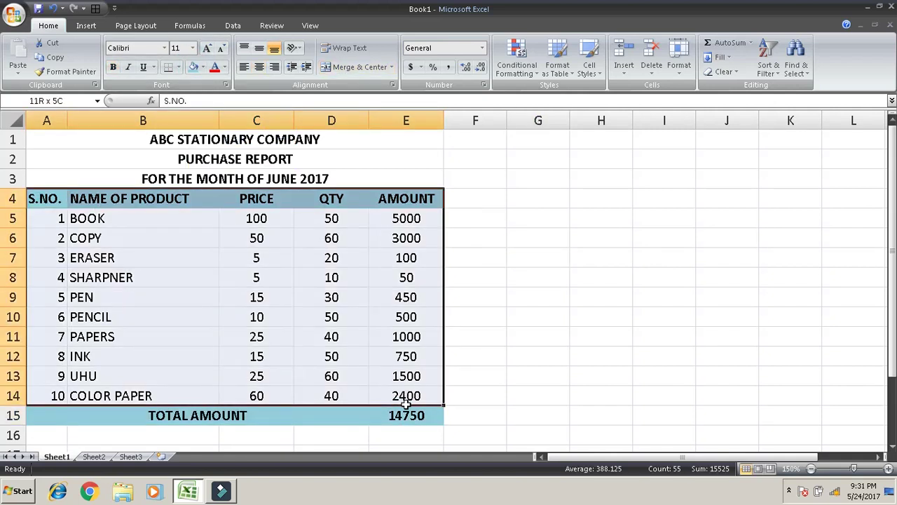
pyautogui.click(267, 67)
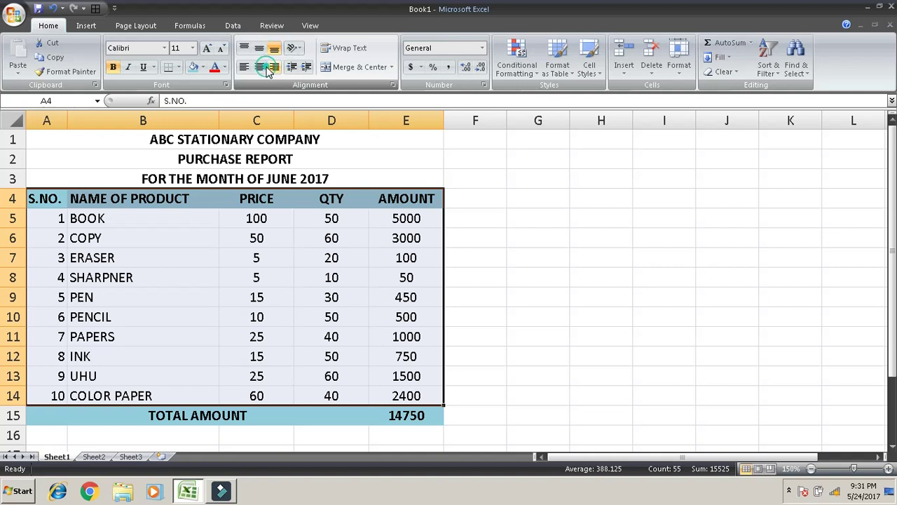
pyautogui.click(261, 68)
pyautogui.click(259, 68)
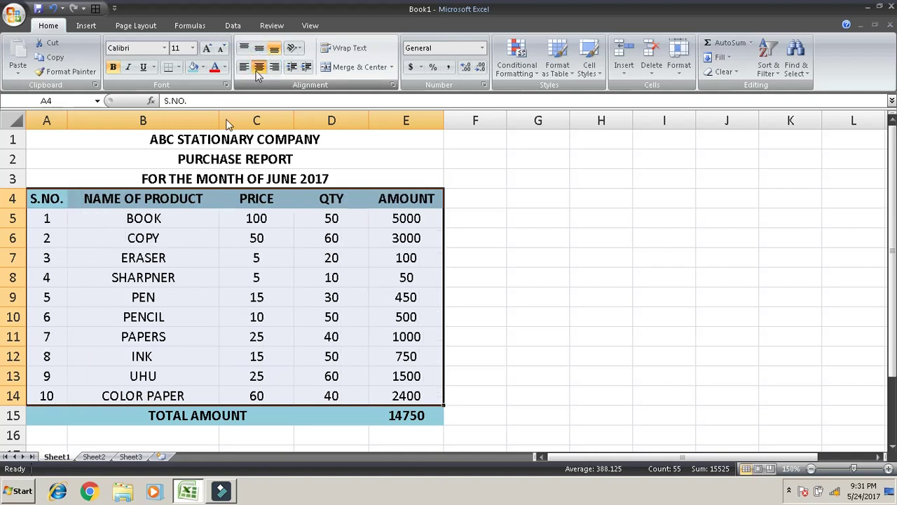
pyautogui.click(181, 219)
pyautogui.click(381, 251)
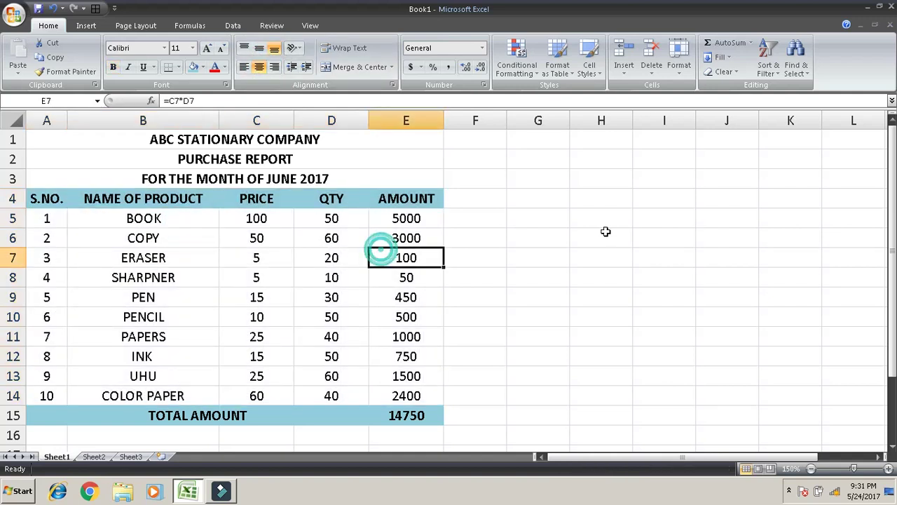
pyautogui.click(605, 231)
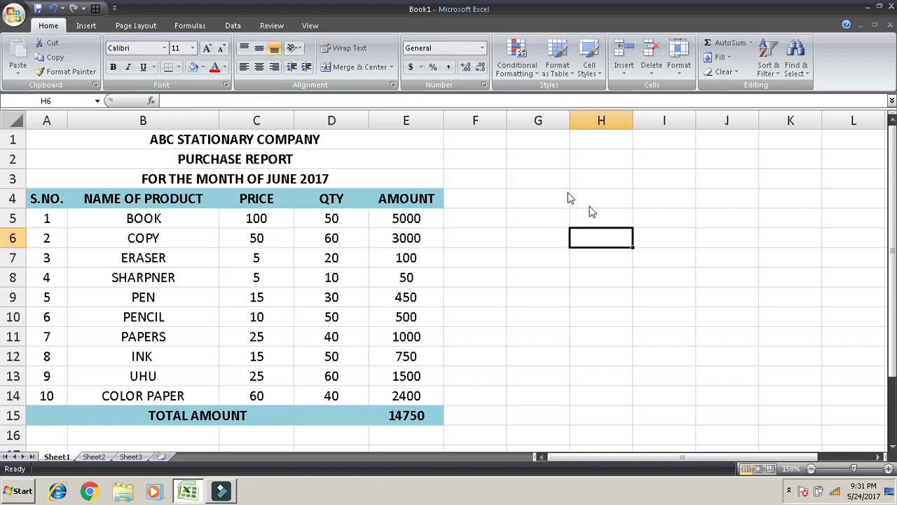
# Give the amounts E5:E15 comma style with no decimals, e.g. 5,000 and 14,750
pyautogui.hotkey('ctrl', 's')
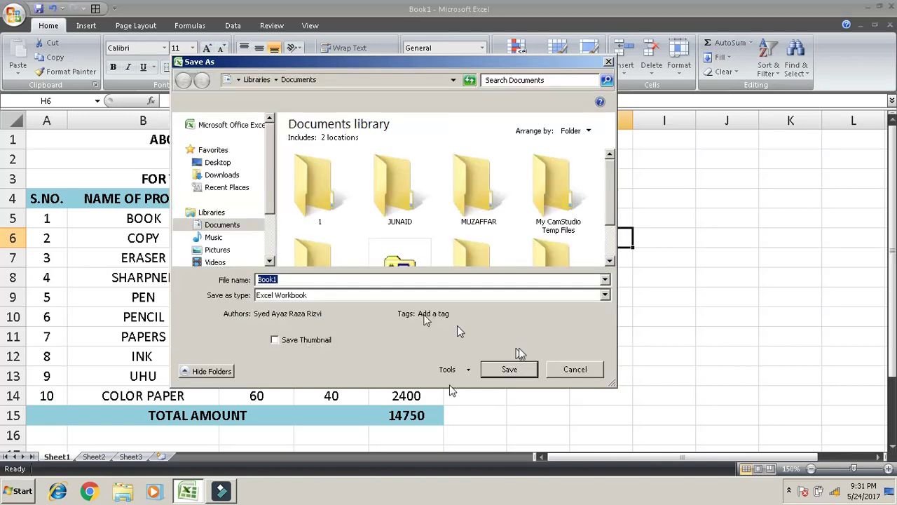
pyautogui.click(574, 369)
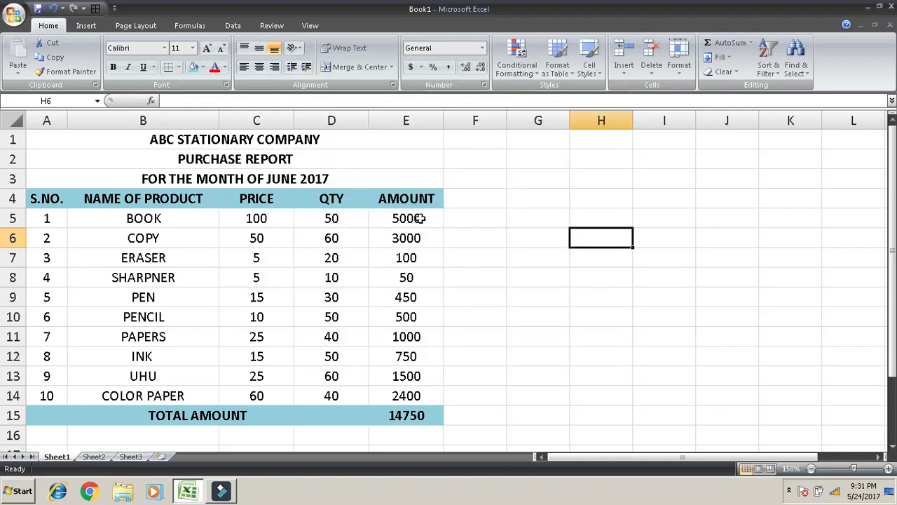
pyautogui.moveTo(418, 218); pyautogui.dragTo(406, 415)
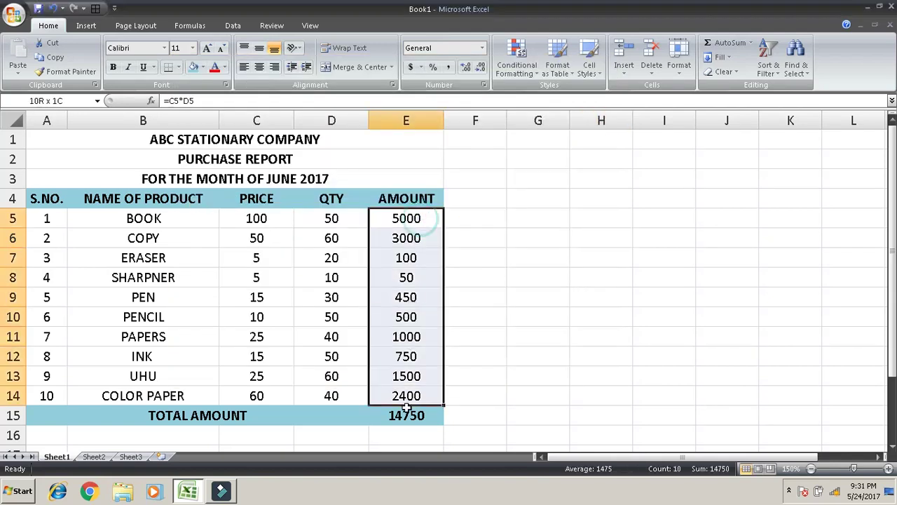
pyautogui.click(448, 67)
pyautogui.click(481, 66)
pyautogui.click(481, 66)
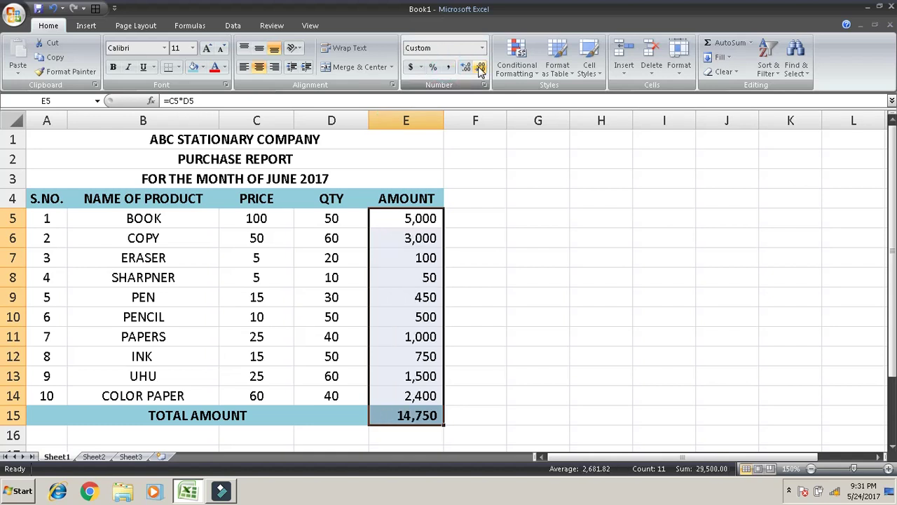
pyautogui.click(550, 241)
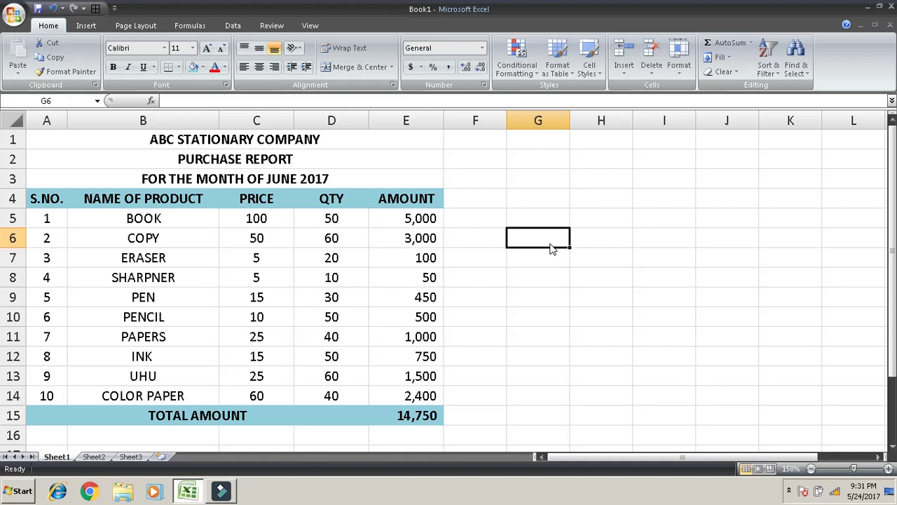
# Save the workbook as 'PURCHASE REPORT'
pyautogui.hotkey('ctrl', 's')
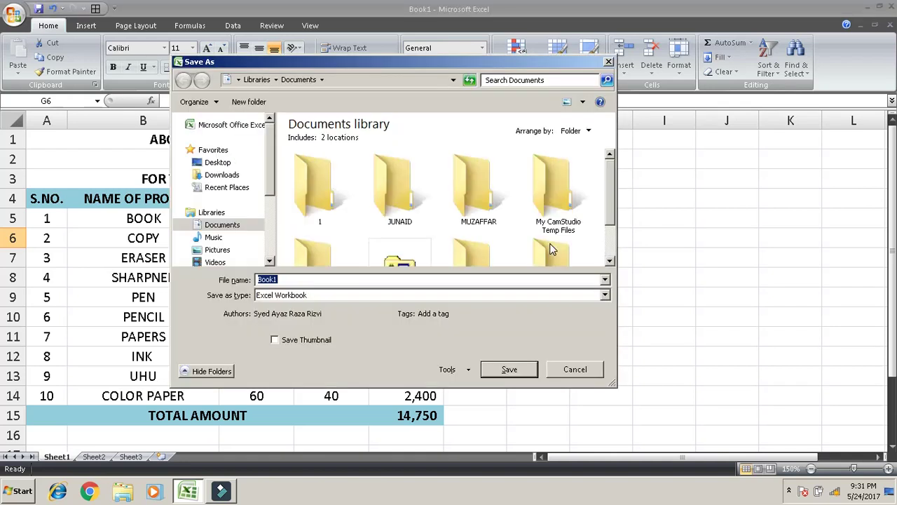
pyautogui.write('PURC')
pyautogui.write('HASE RE')
pyautogui.write('PORT')
pyautogui.press('Return')
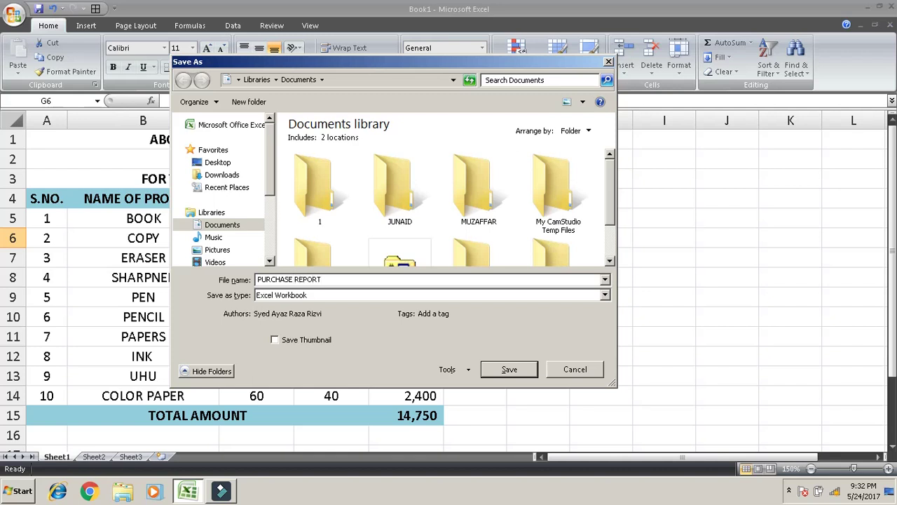